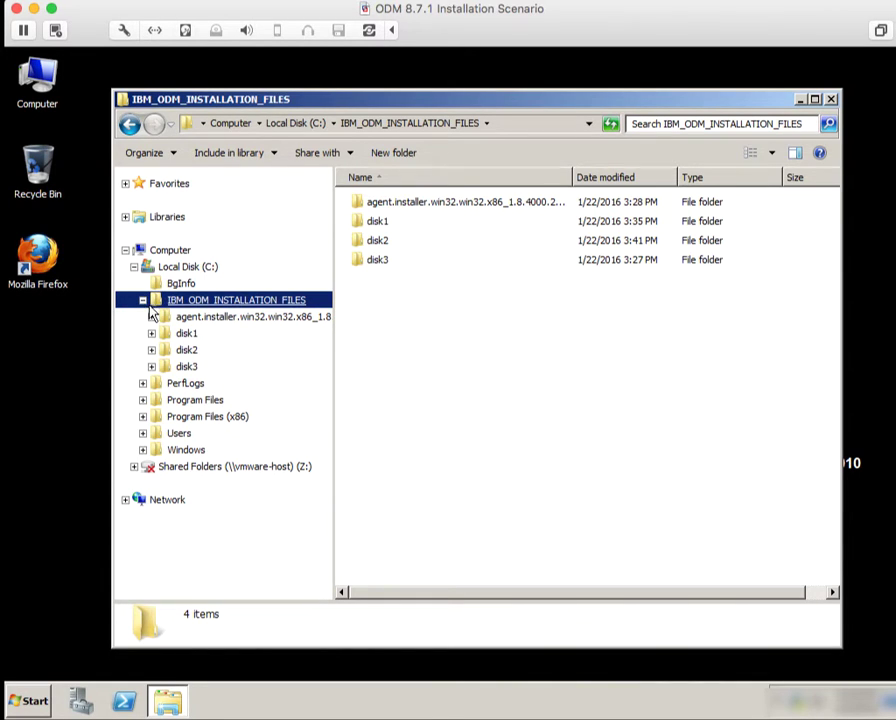
# Run install.exe from the agent.installer folder as administrator.
pyautogui.click(152, 317)
pyautogui.click(166, 317)
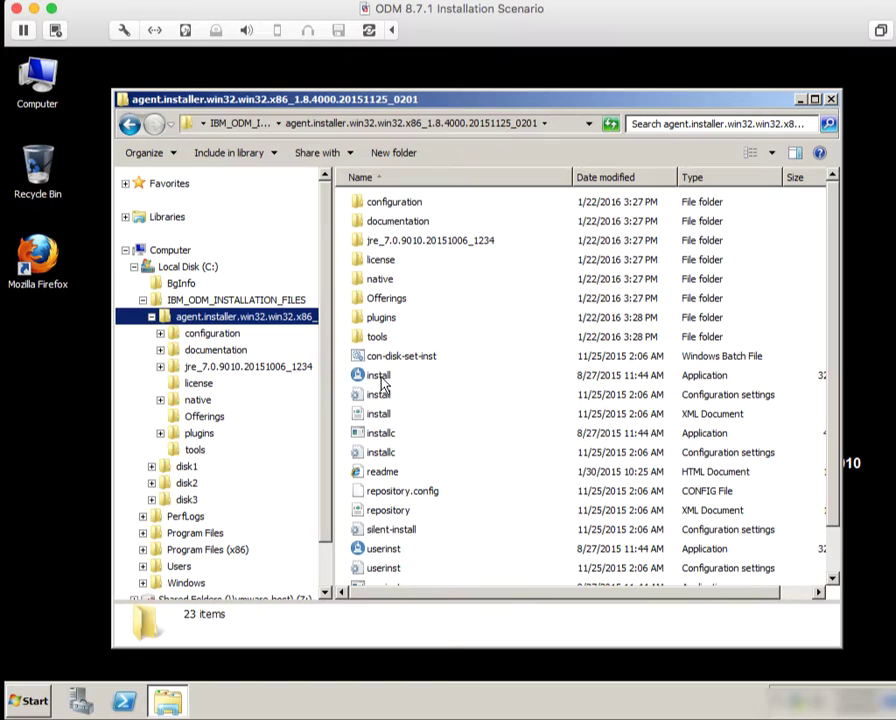
pyautogui.rightClick(378, 376)
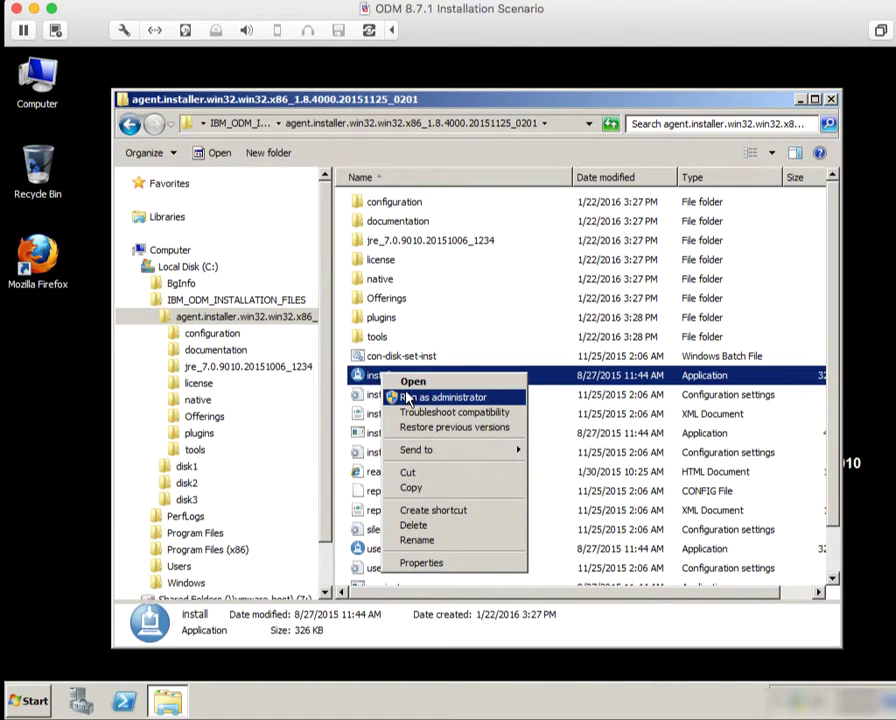
pyautogui.click(411, 397)
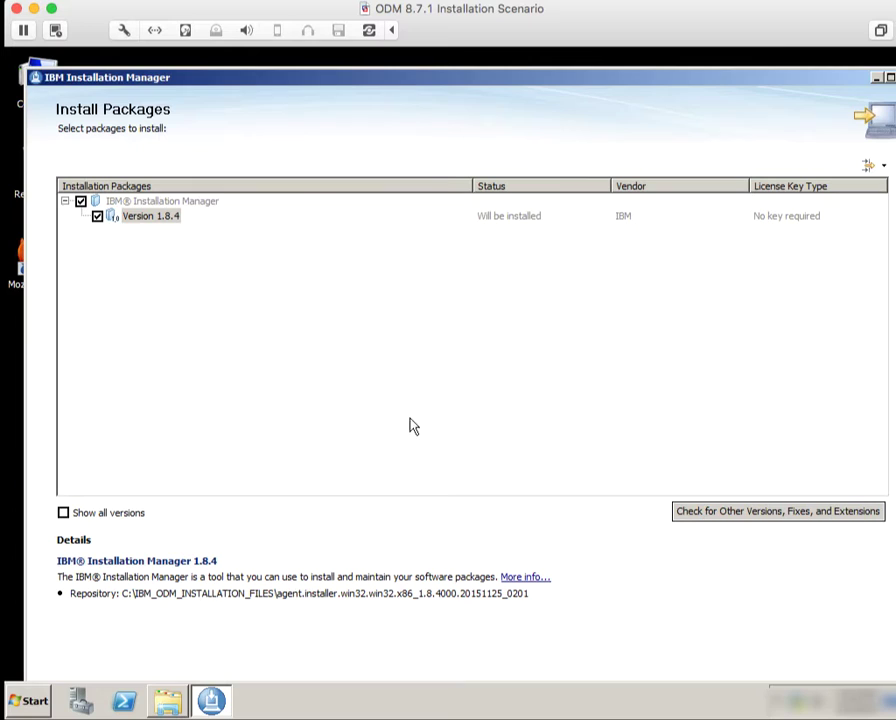
# Maximize the installer window and accept the Installation Manager license agreement.
pyautogui.click(888, 77)
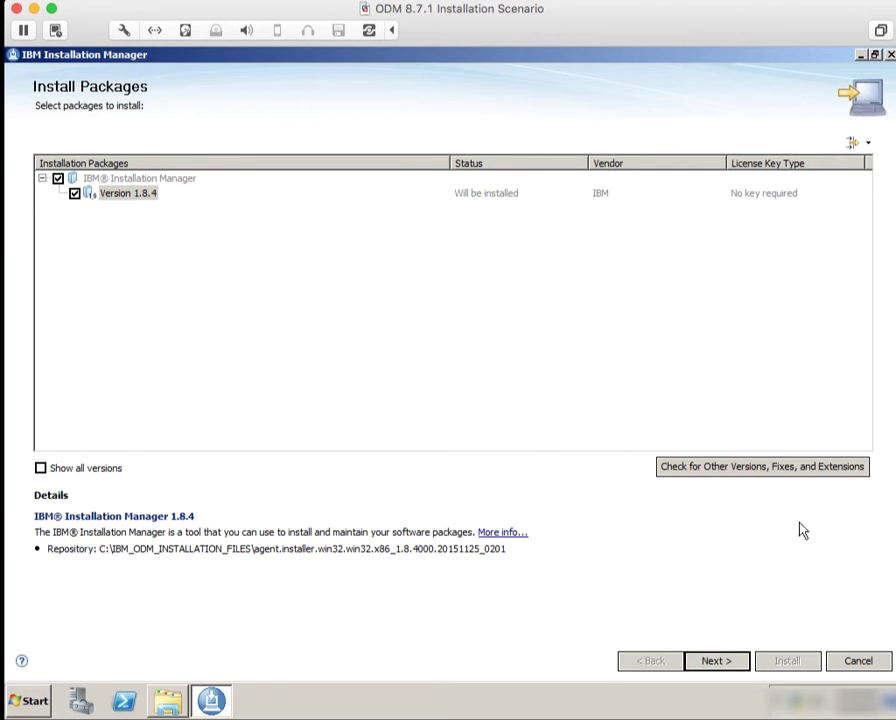
pyautogui.click(723, 660)
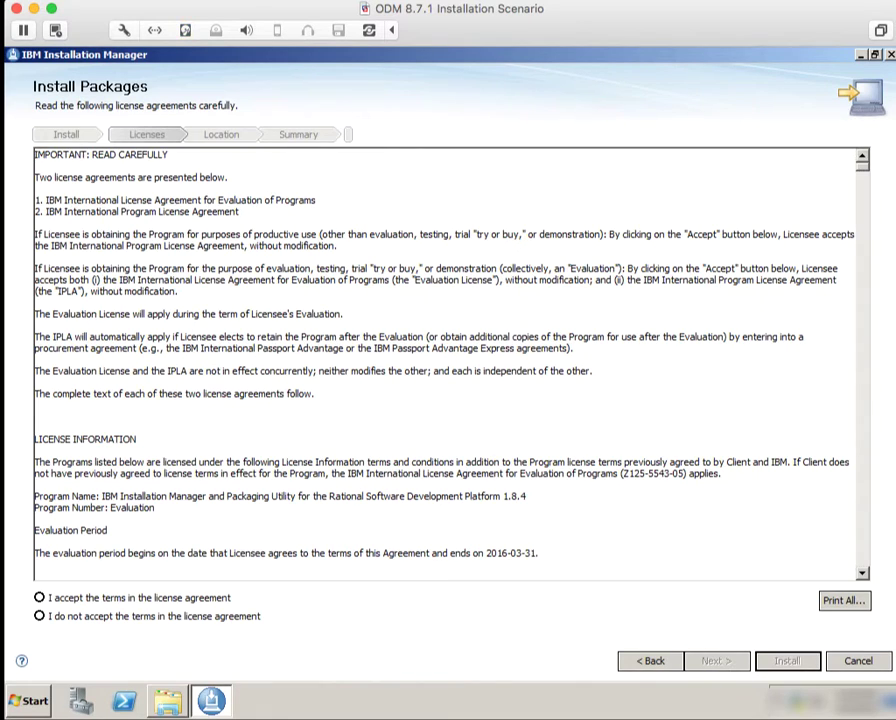
pyautogui.click(39, 598)
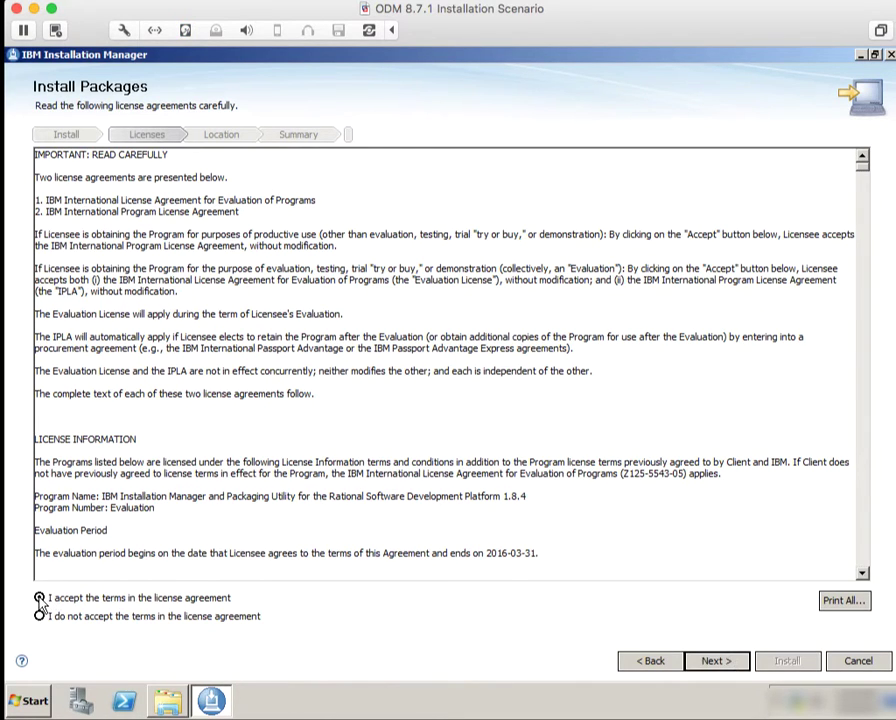
pyautogui.click(712, 661)
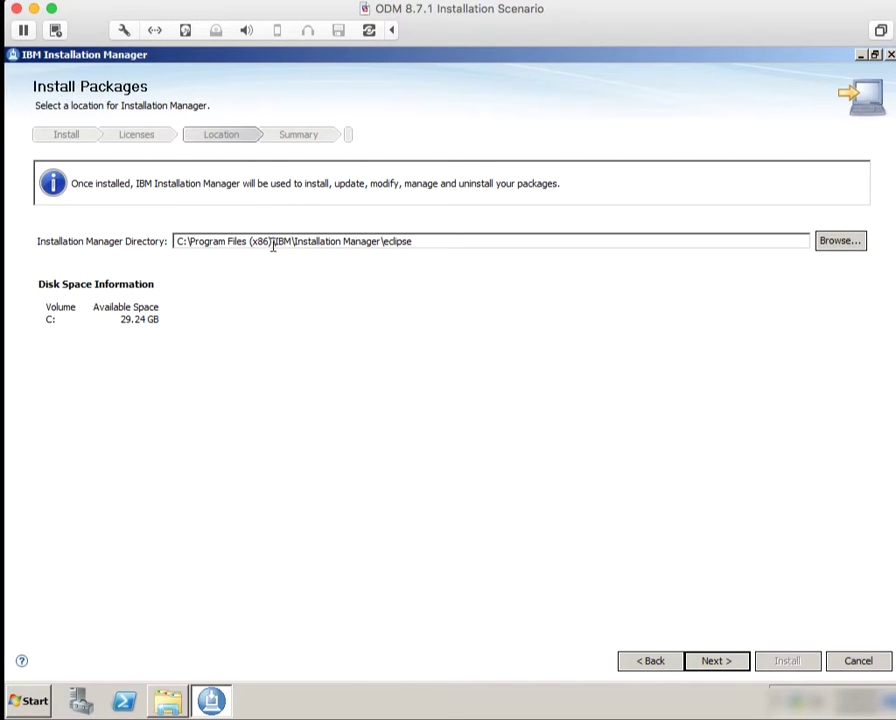
# Change the install directory to C:\IBM\Installation Manager\eclipse.
pyautogui.moveTo(270, 241); pyautogui.dragTo(192, 248)
pyautogui.press('BackSpace')
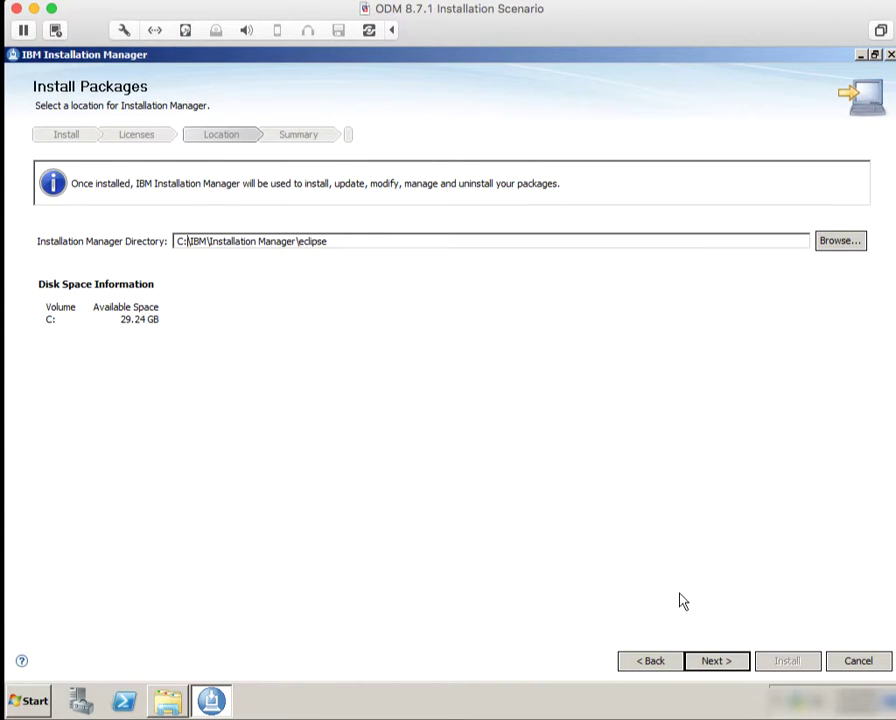
pyautogui.click(719, 664)
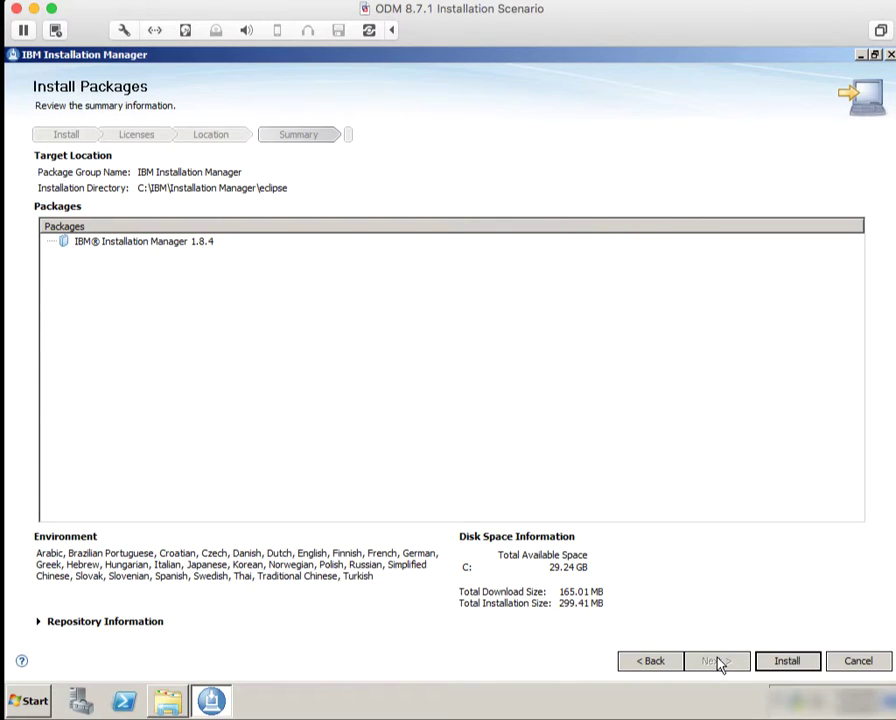
# Install Installation Manager 1.8.4 from the summary page.
pyautogui.click(790, 661)
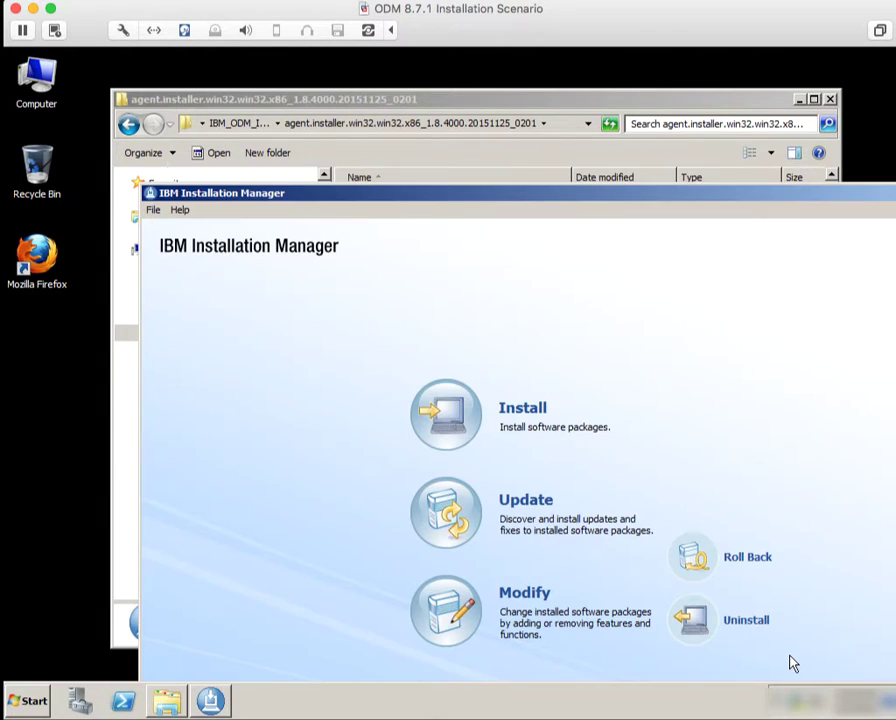
# Maximize Installation Manager and open File > Preferences.
pyautogui.moveTo(757, 197); pyautogui.dragTo(544, 174)
pyautogui.click(793, 171)
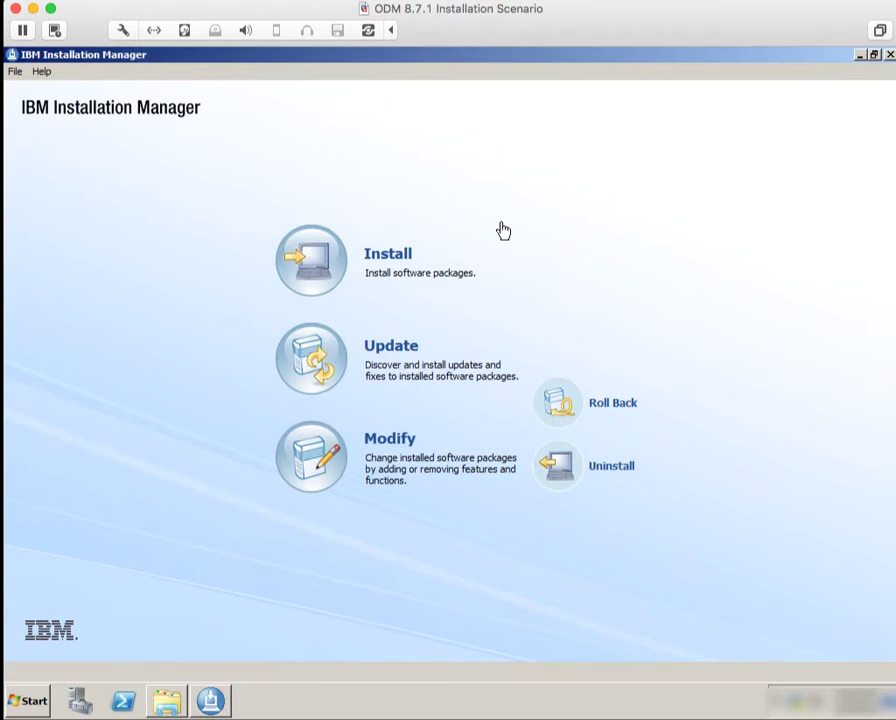
pyautogui.click(14, 72)
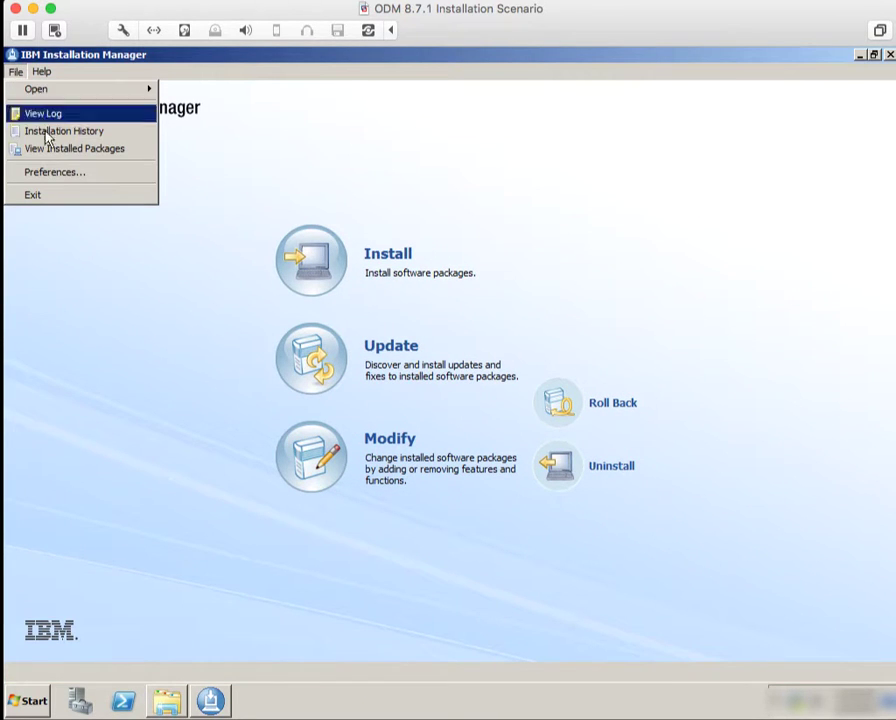
pyautogui.click(57, 174)
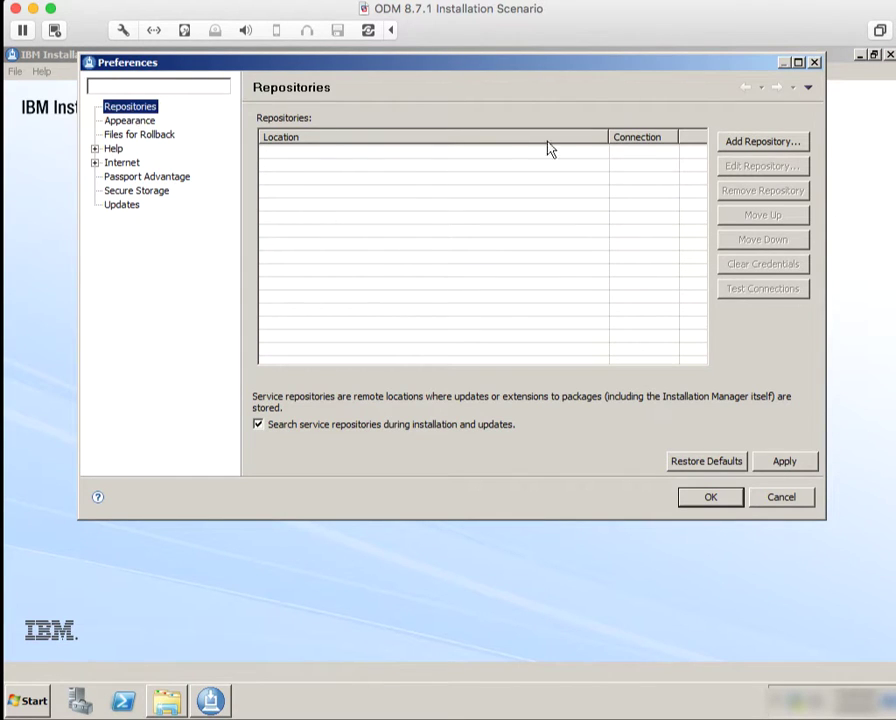
# Add C:\IBM_ODM_INSTALLATION_FILES\disk1\WAS\repository.config as a repository.
pyautogui.click(733, 145)
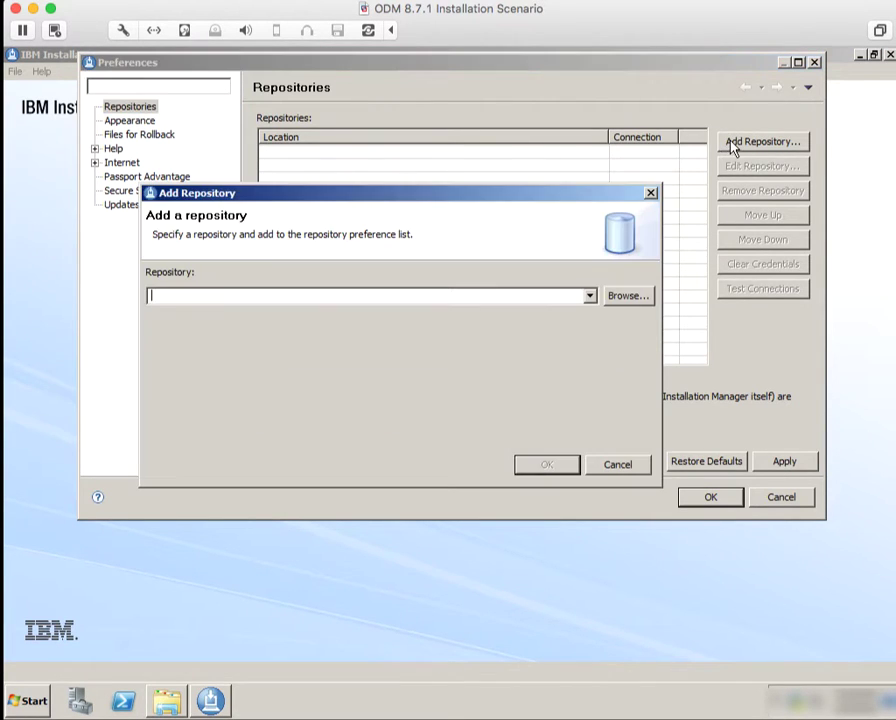
pyautogui.click(629, 298)
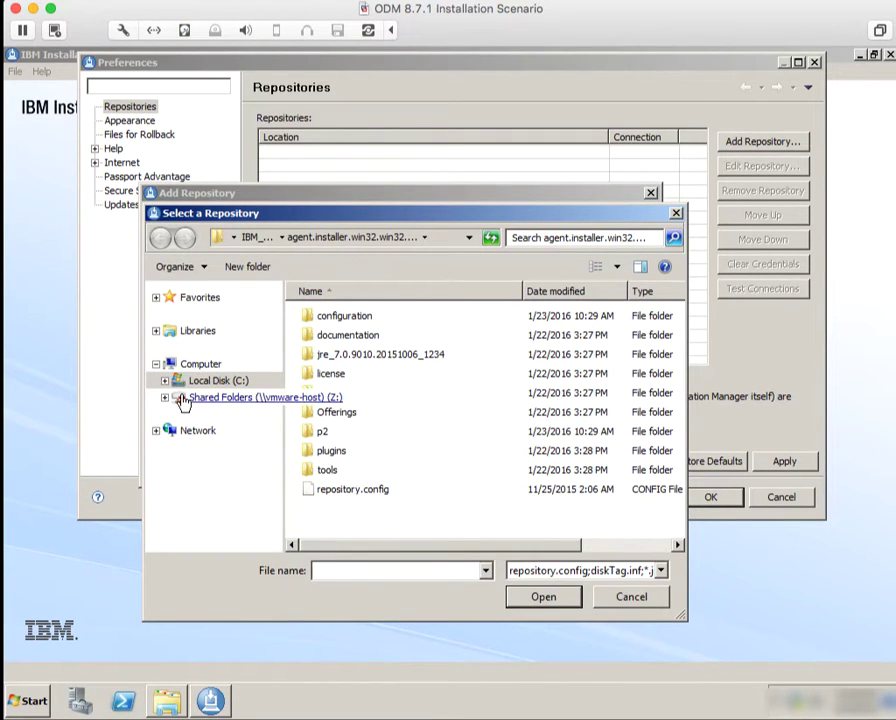
pyautogui.click(164, 381)
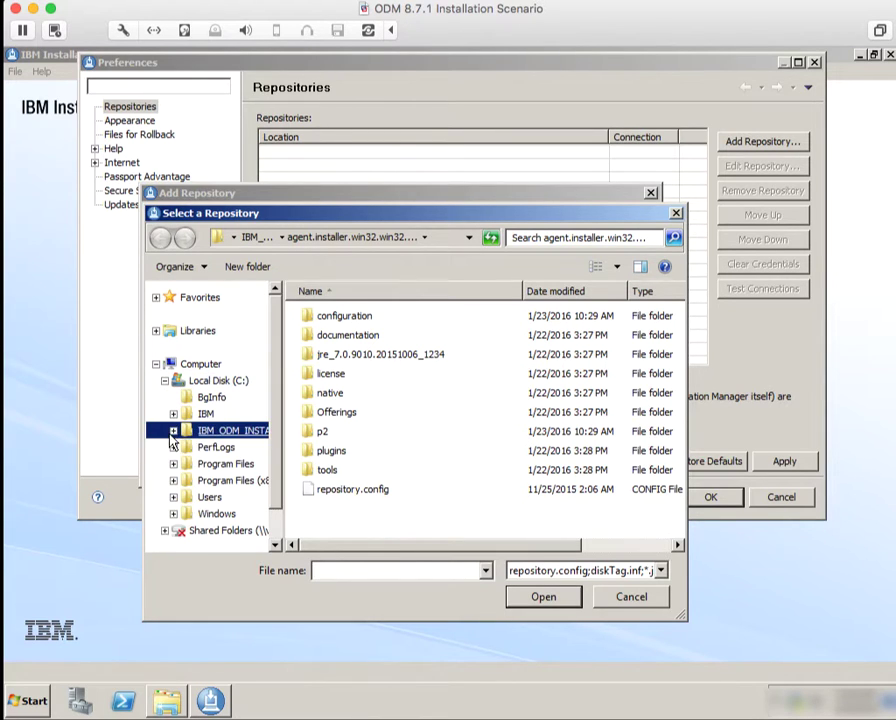
pyautogui.click(218, 466)
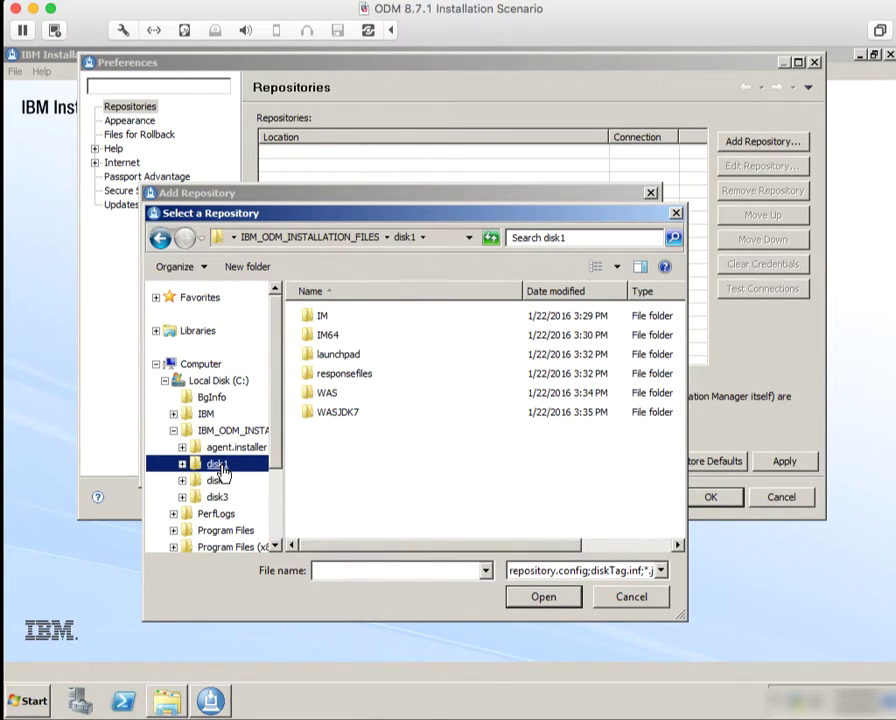
pyautogui.click(327, 395)
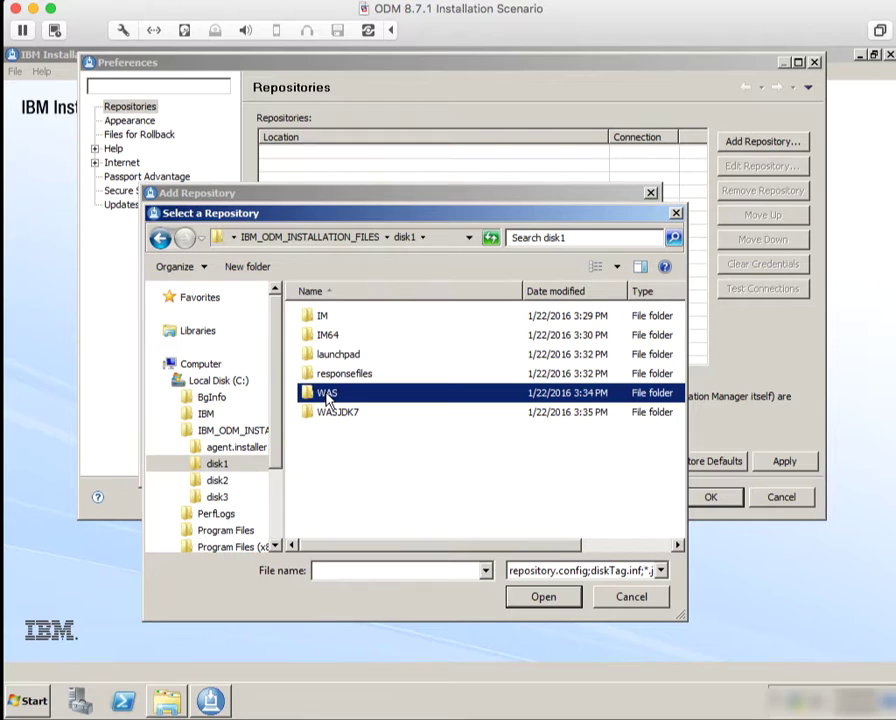
pyautogui.doubleClick(327, 396)
pyautogui.doubleClick(348, 356)
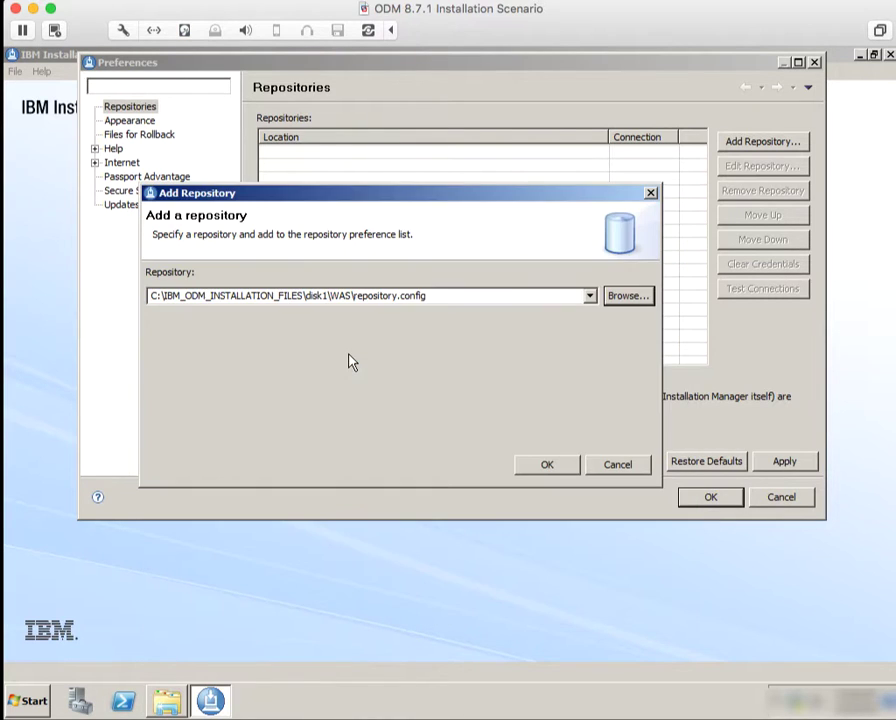
pyautogui.click(540, 466)
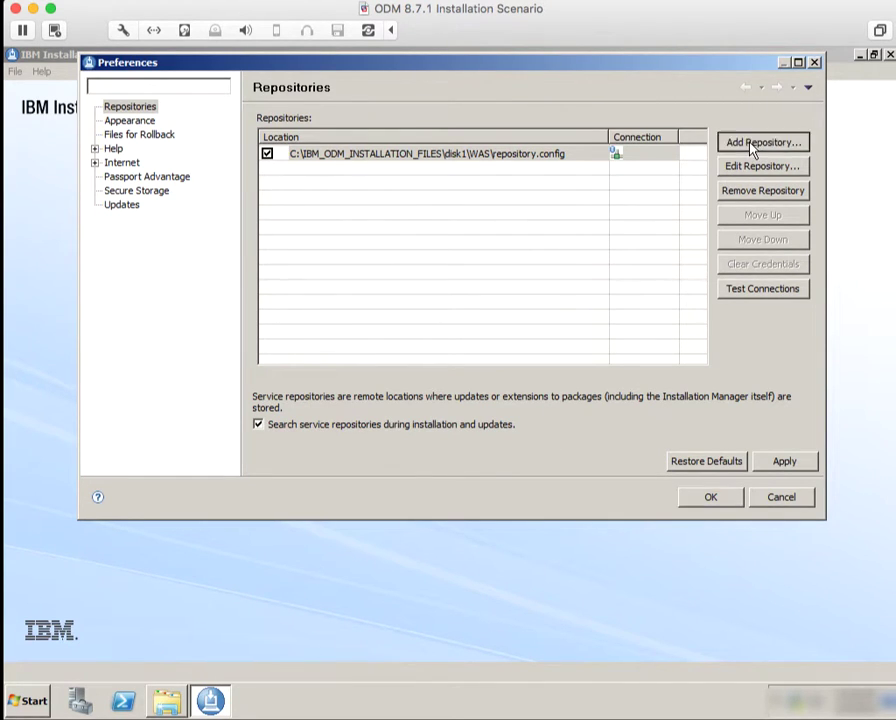
pyautogui.click(752, 143)
# Add disk2\DecisionServerRules\repository.config as the second repository.
pyautogui.click(578, 298)
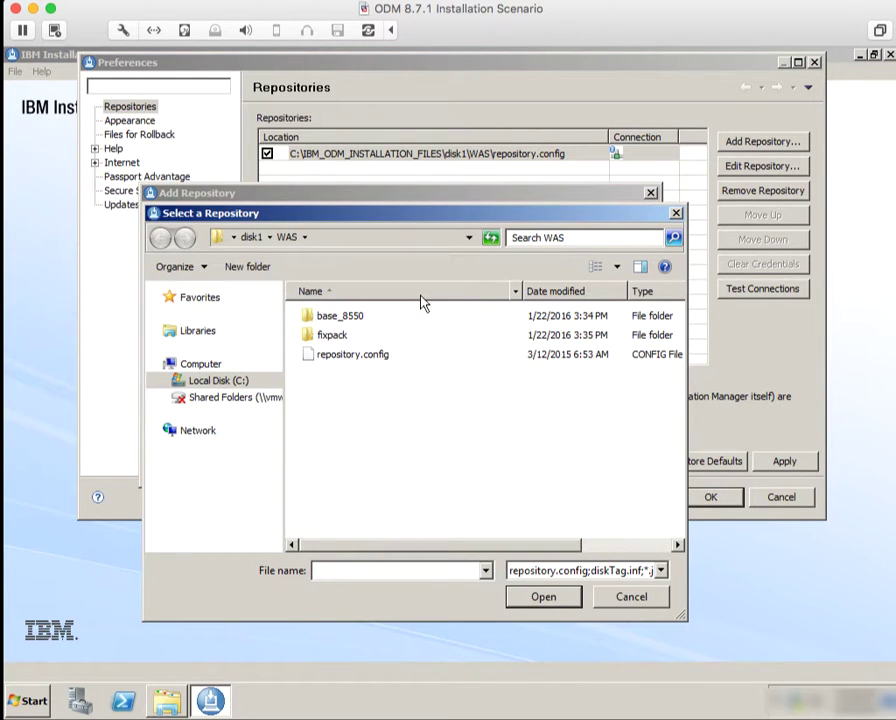
pyautogui.click(248, 238)
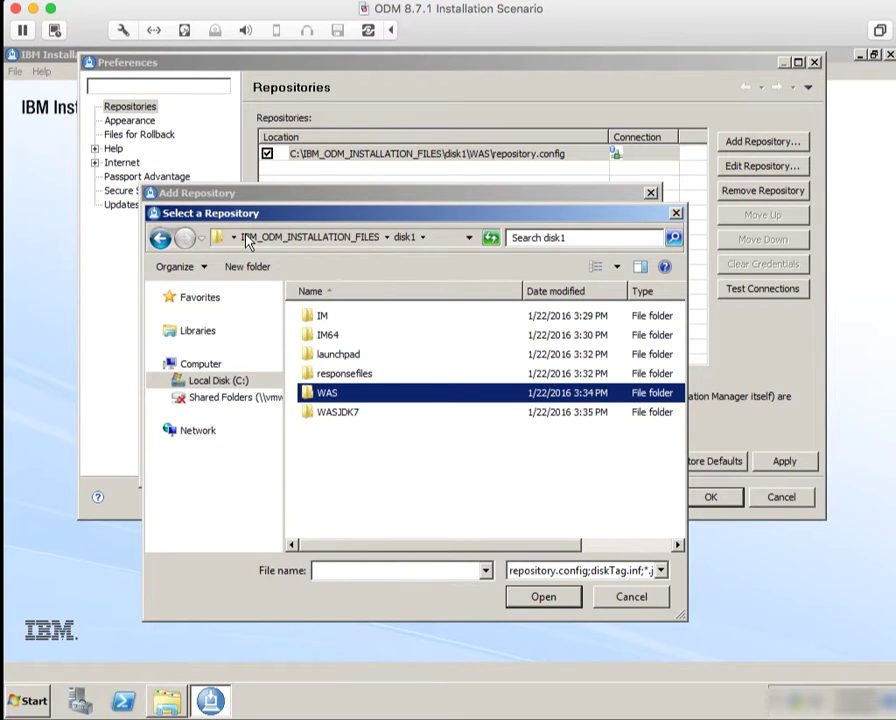
pyautogui.click(166, 380)
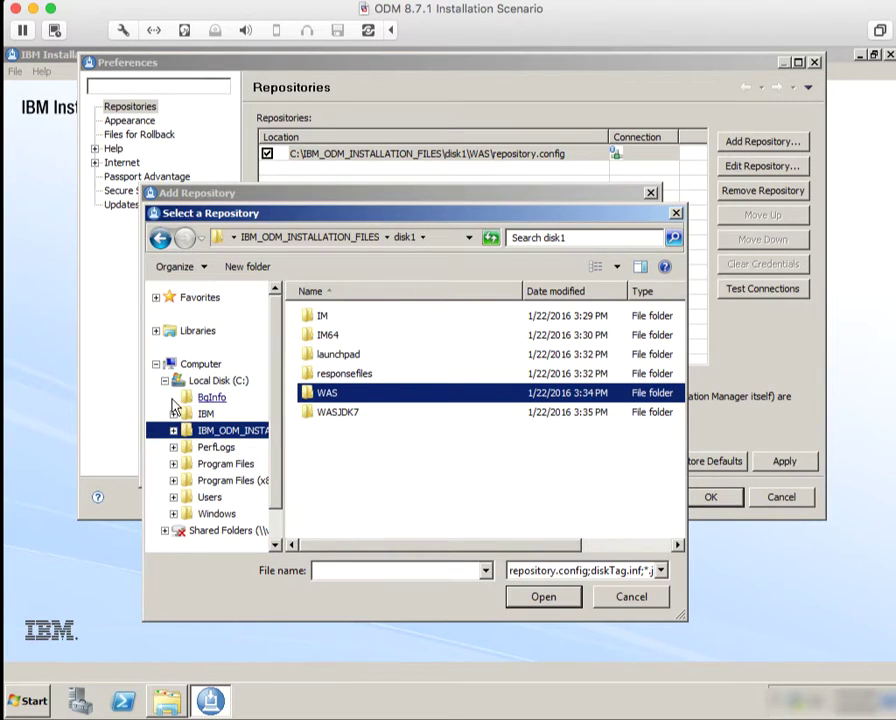
pyautogui.click(173, 431)
pyautogui.click(220, 480)
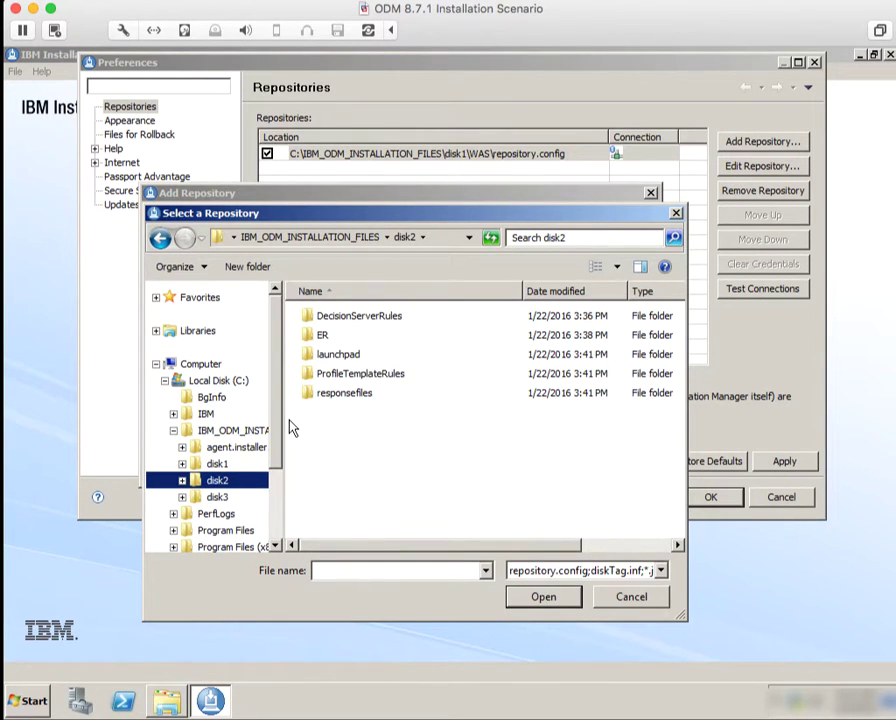
pyautogui.click(352, 320)
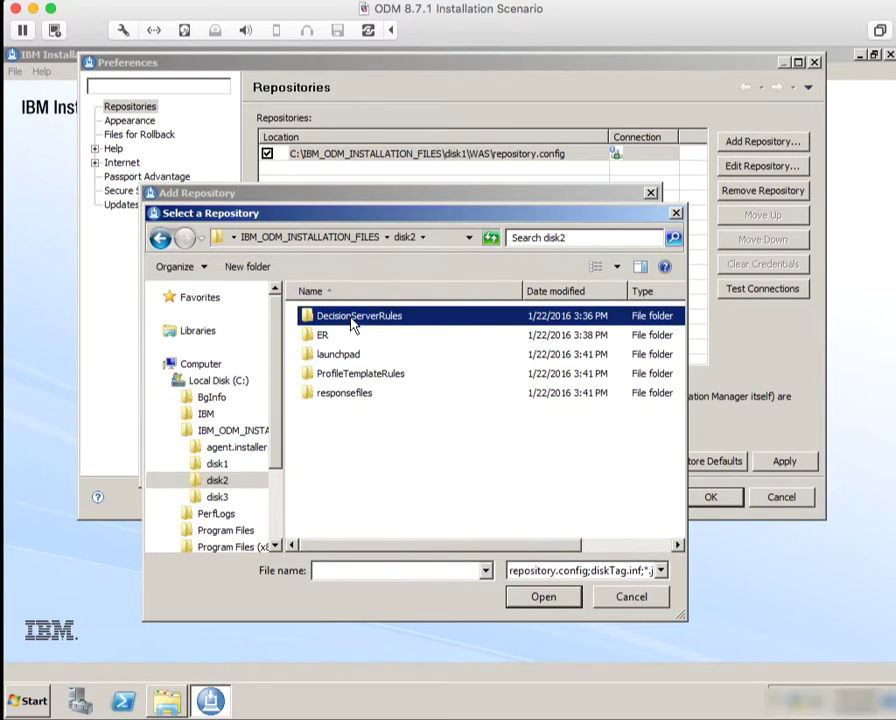
pyautogui.doubleClick(352, 318)
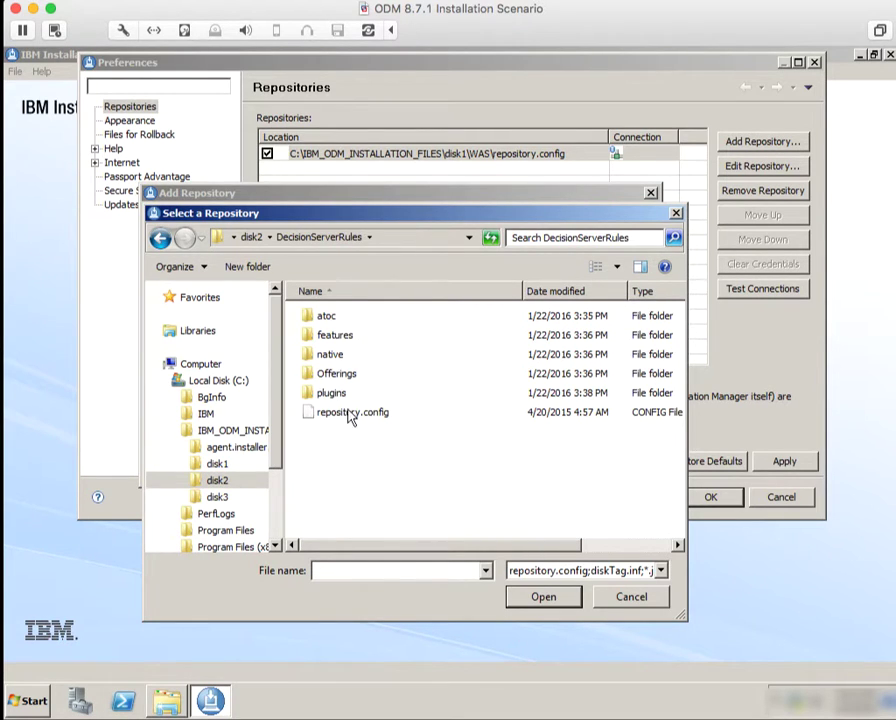
pyautogui.doubleClick(300, 358)
pyautogui.click(536, 464)
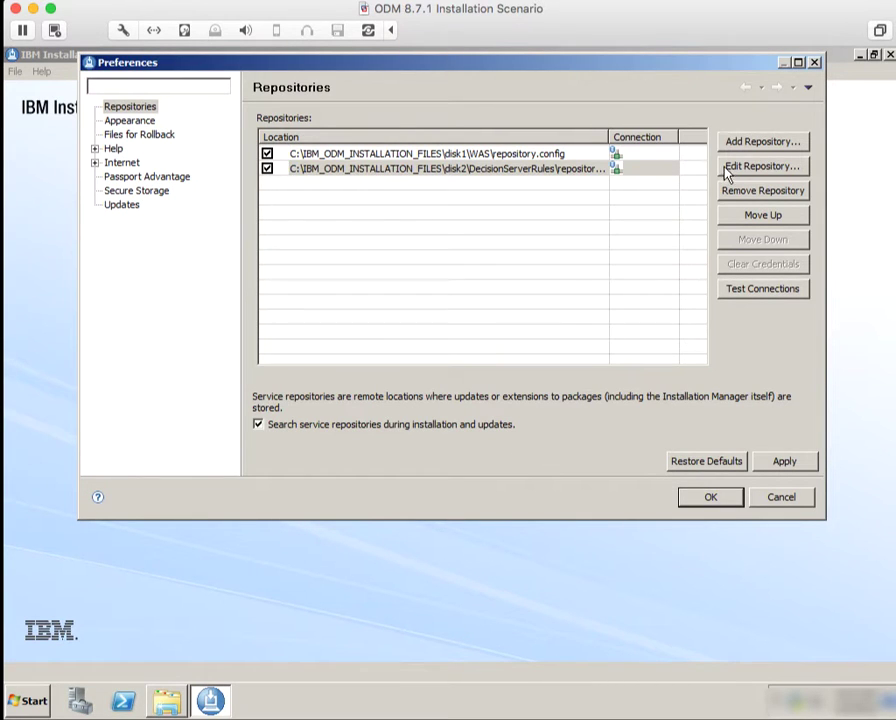
# Add disk3\DC\repository.config as a third repository and save the Preferences.
pyautogui.click(745, 145)
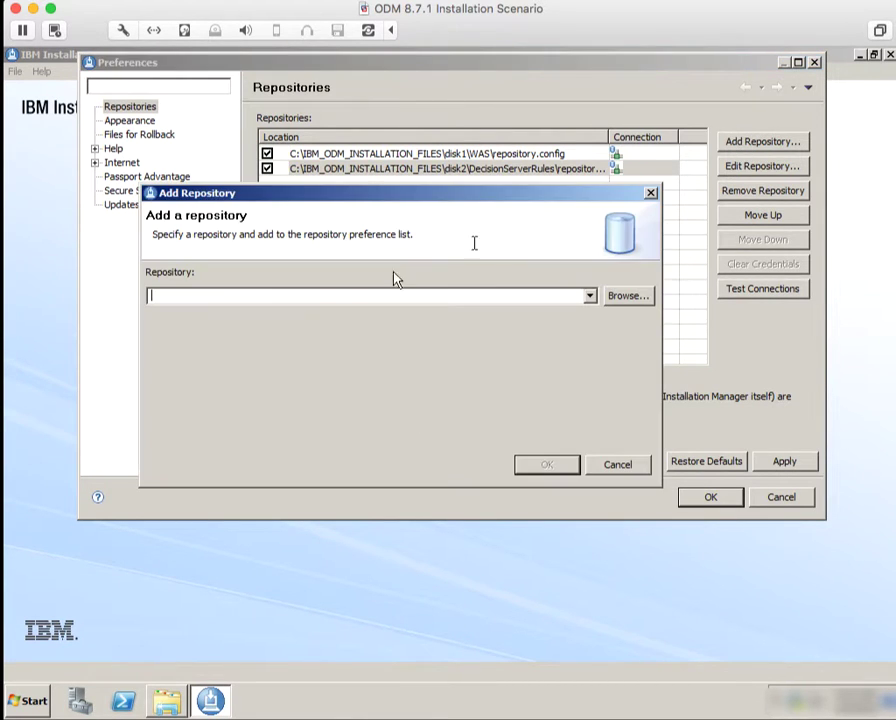
pyautogui.click(620, 296)
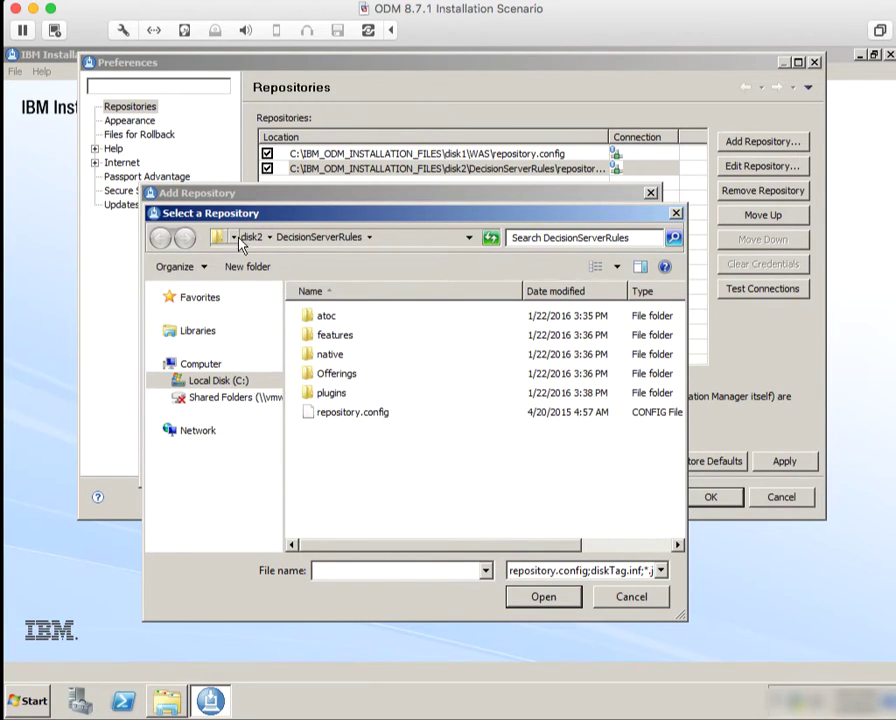
pyautogui.click(164, 381)
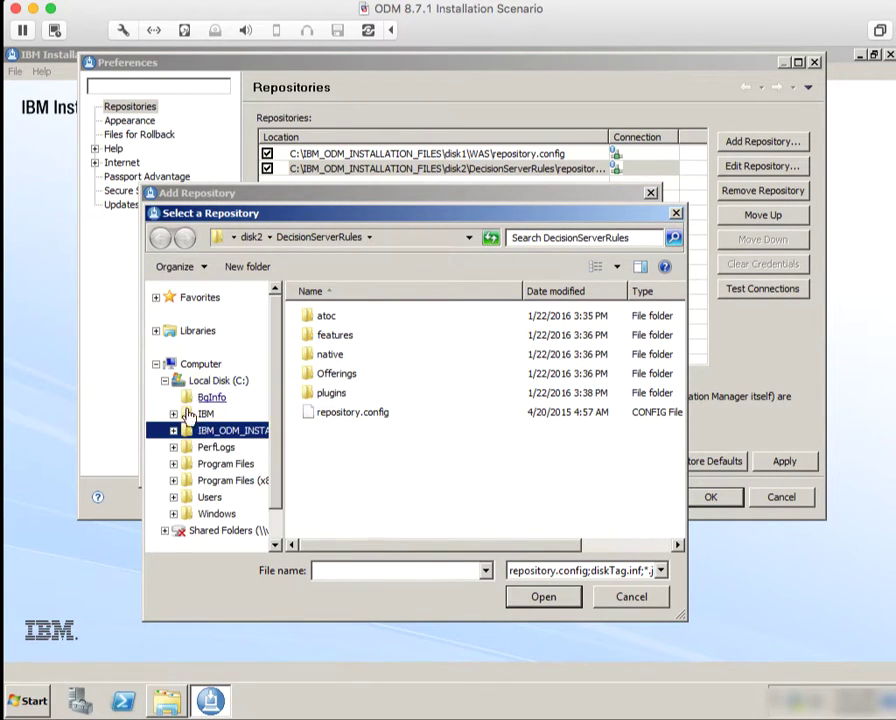
pyautogui.click(173, 431)
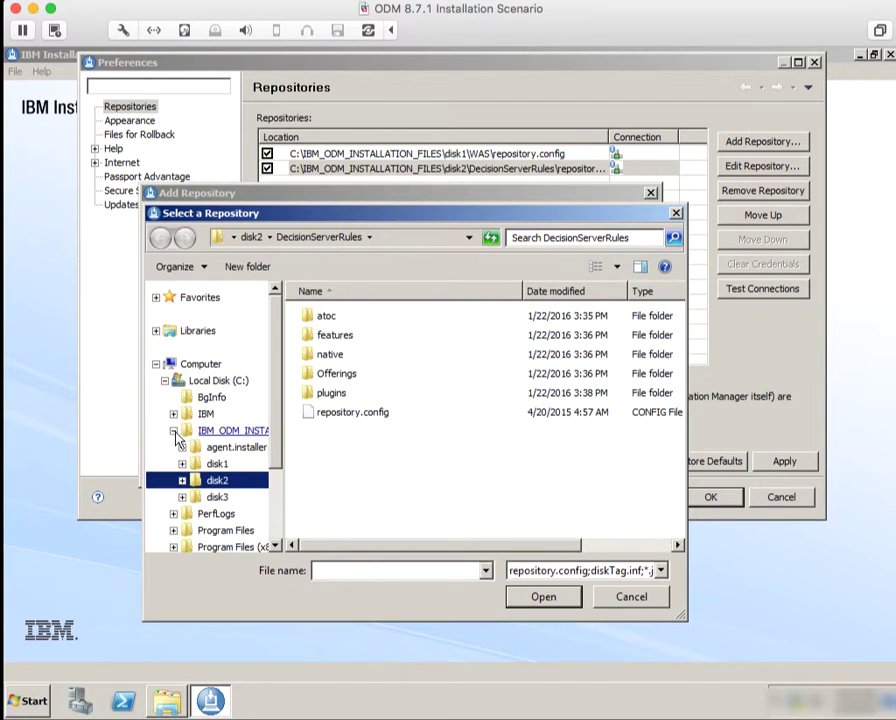
pyautogui.click(216, 497)
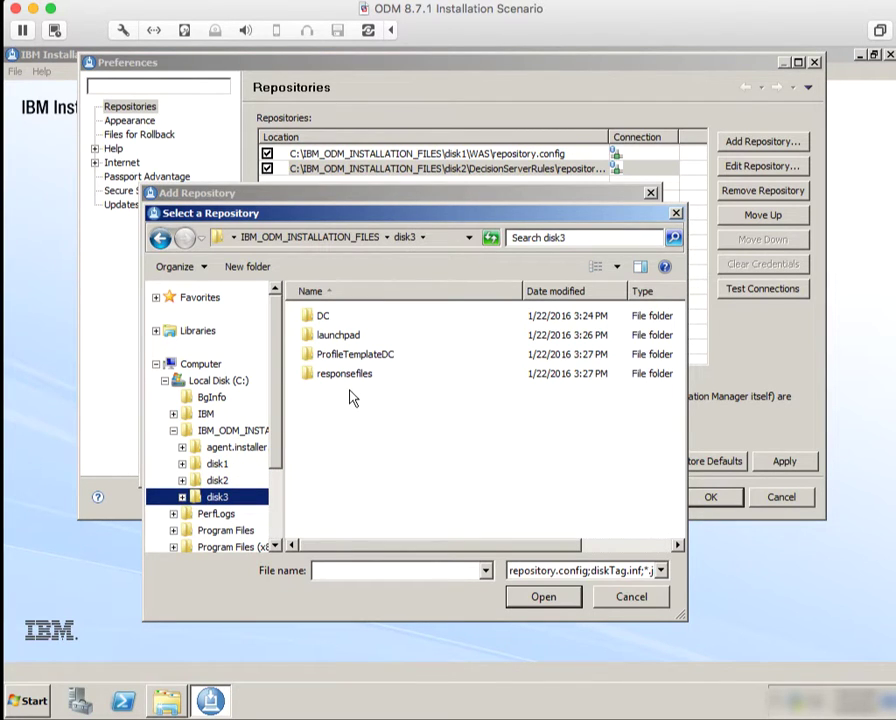
pyautogui.click(322, 316)
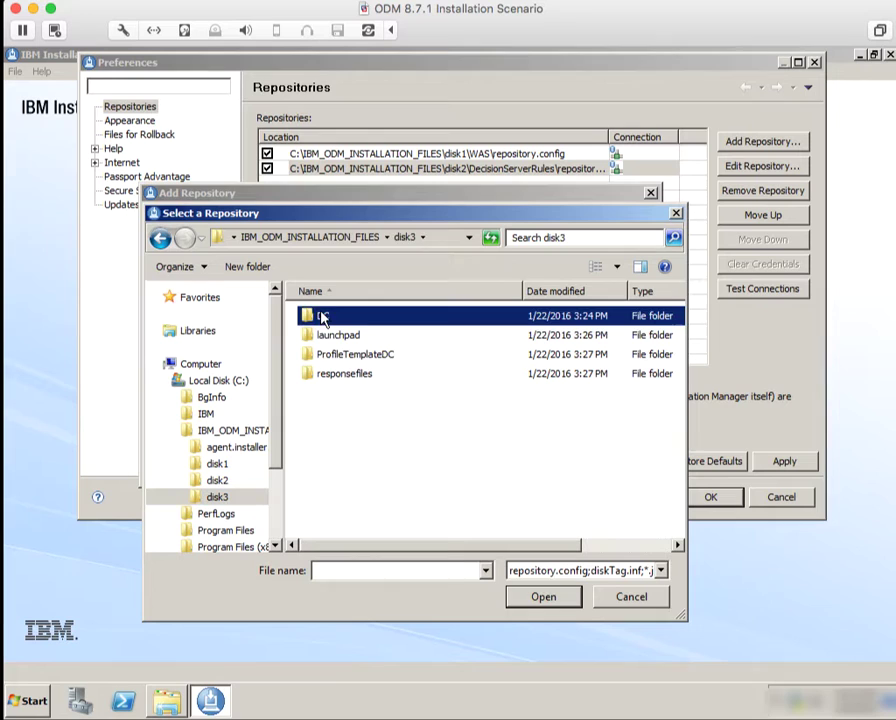
pyautogui.doubleClick(322, 316)
pyautogui.doubleClick(355, 401)
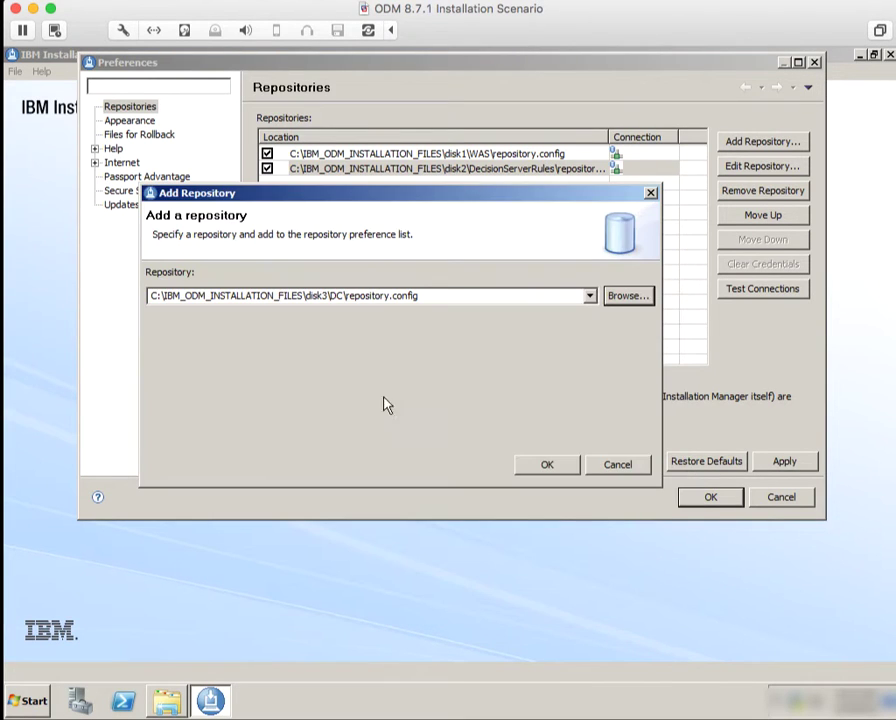
pyautogui.click(541, 464)
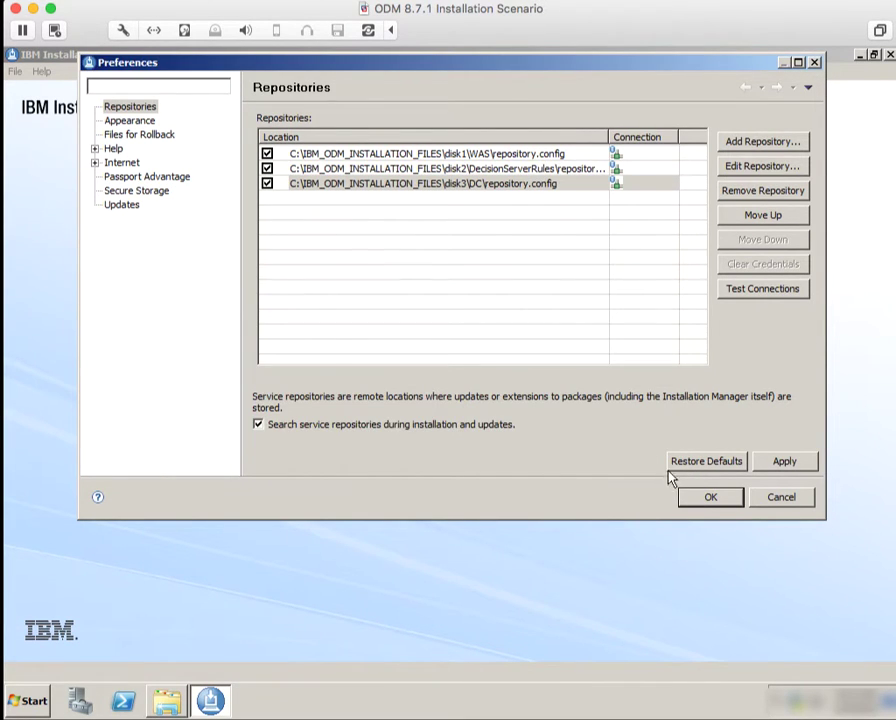
pyautogui.click(714, 499)
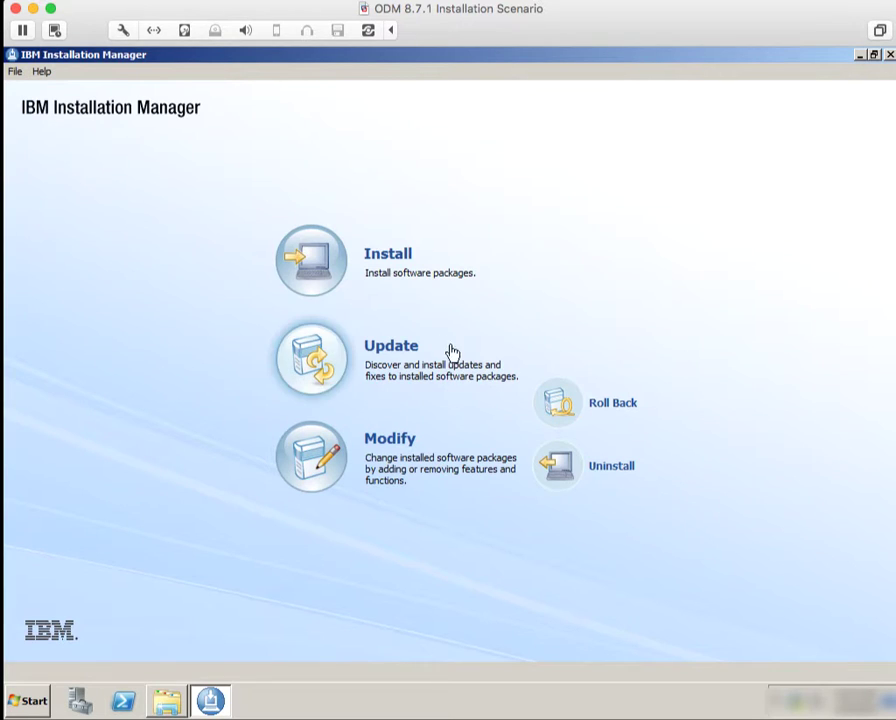
# Select WebSphere Application Server Network Deployment 8.5.5.4 for installation and accept its licence.
pyautogui.click(334, 276)
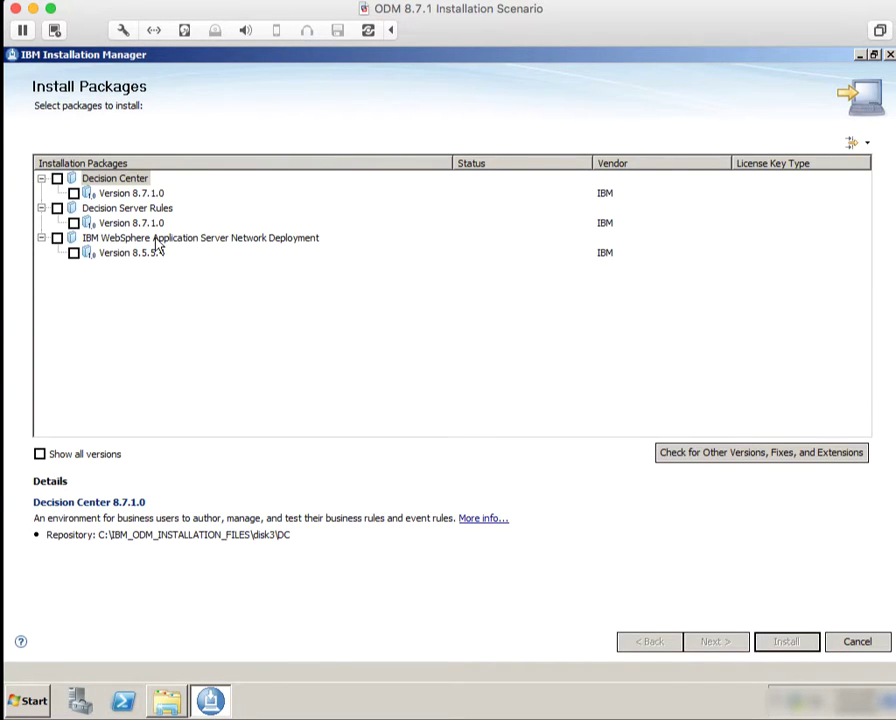
pyautogui.click(57, 239)
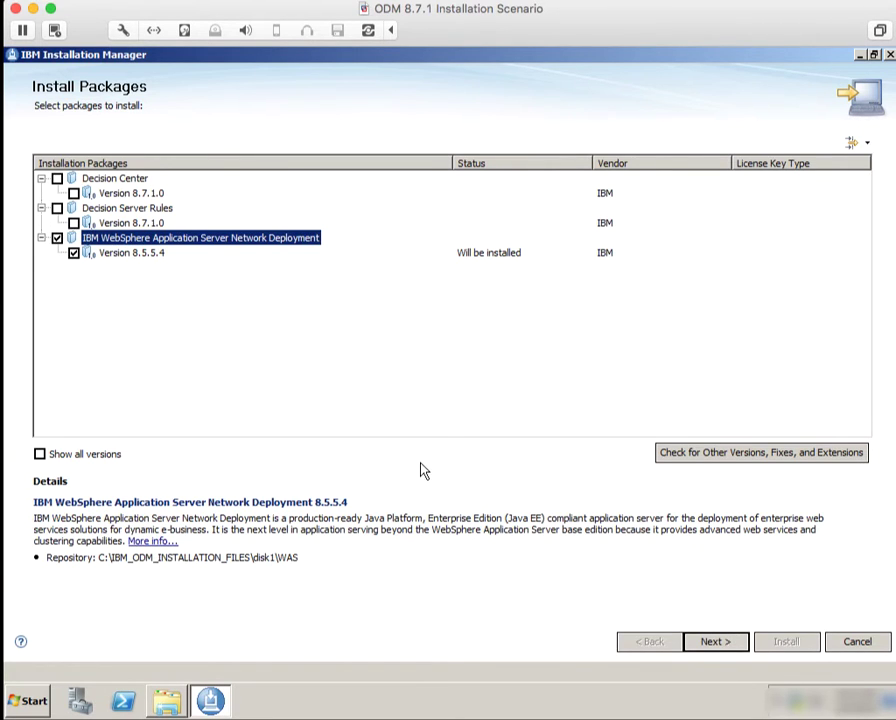
pyautogui.click(718, 643)
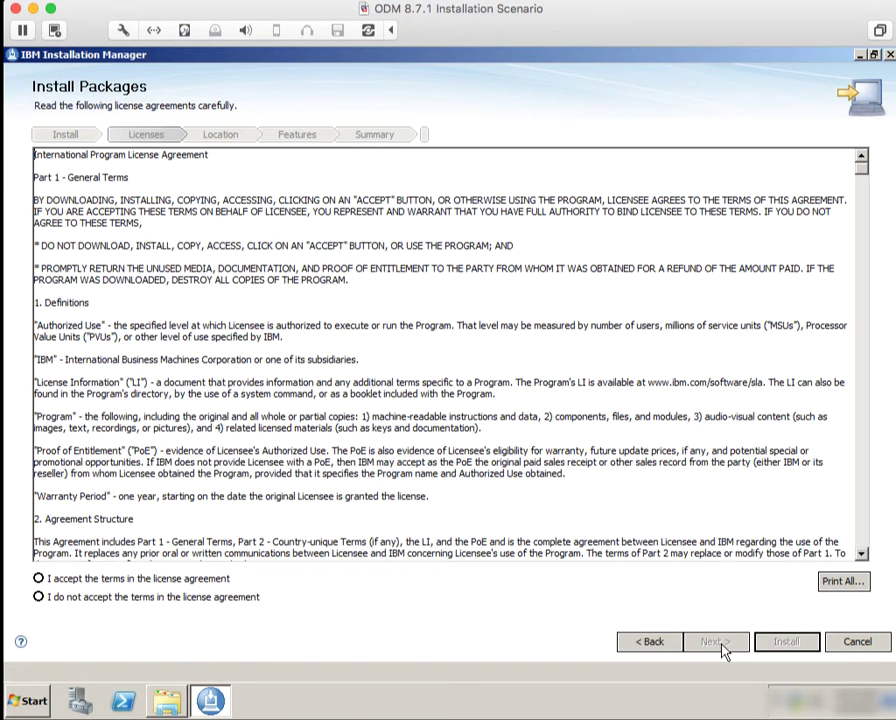
pyautogui.click(160, 579)
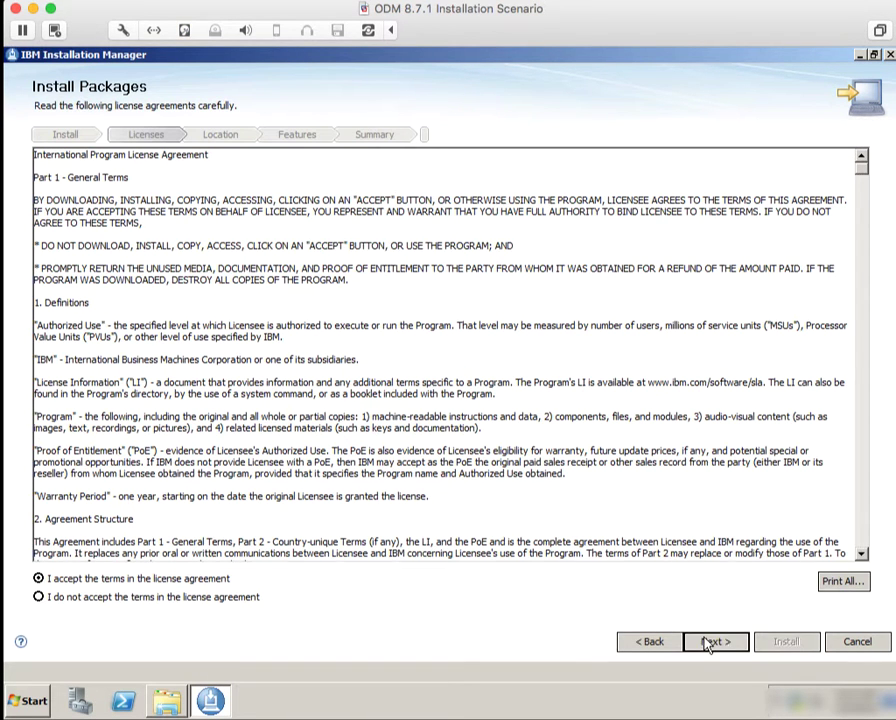
pyautogui.click(706, 642)
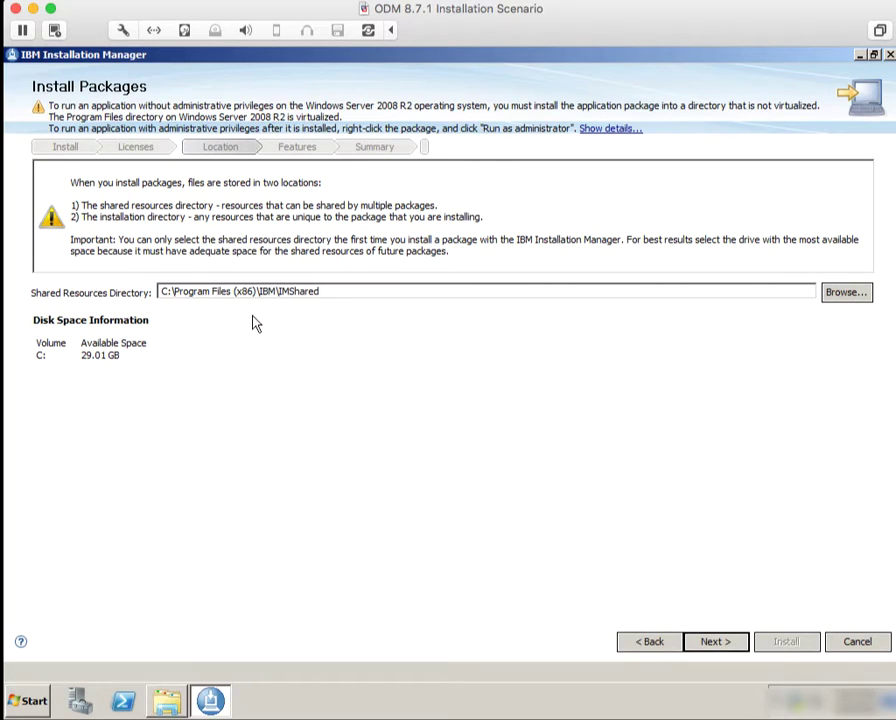
# Set the shared resources directory to C:\IBM\IMShared.
pyautogui.moveTo(255, 291); pyautogui.dragTo(176, 296)
pyautogui.press('Delete')
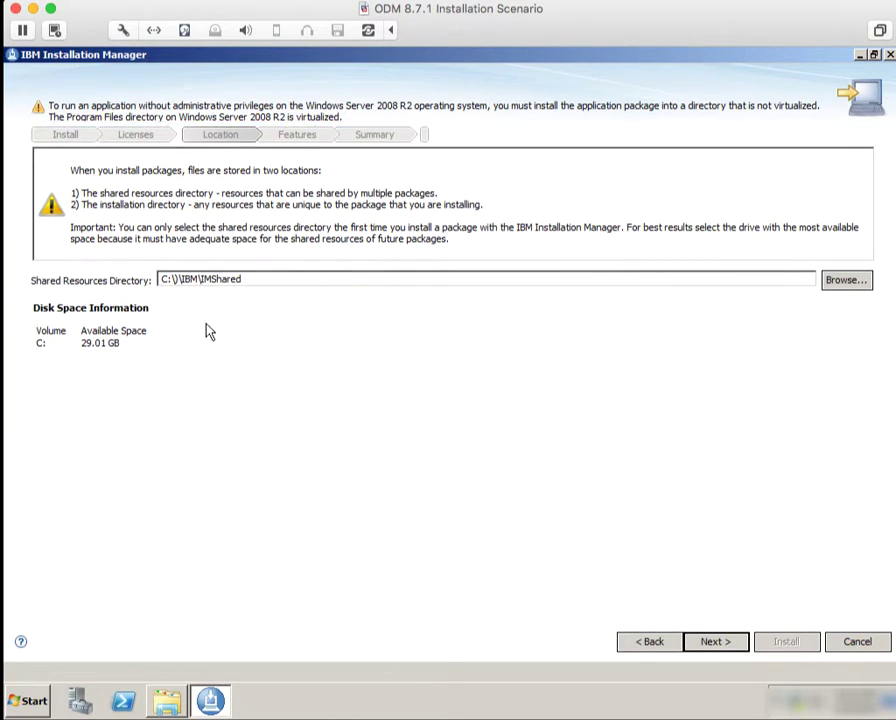
pyautogui.press('BackSpace')
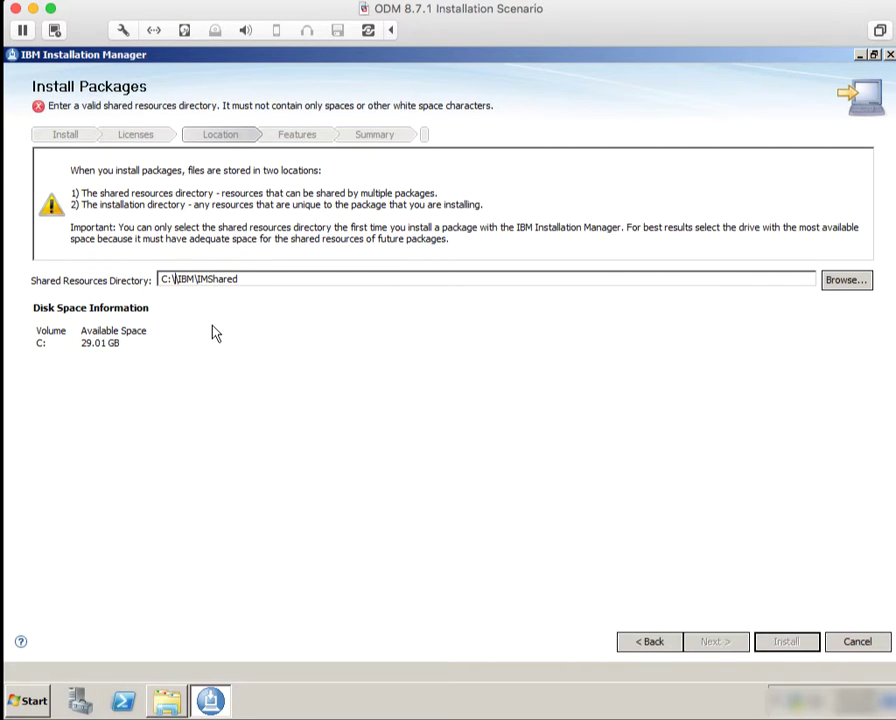
pyautogui.click(710, 642)
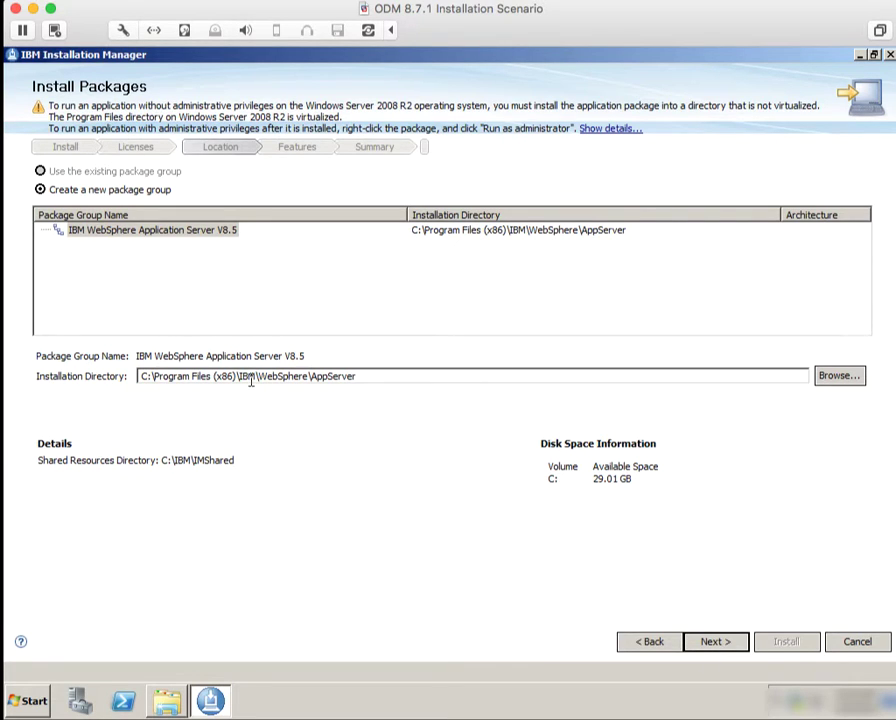
# Set the WebSphere installation directory to C:\IBM\WebSphere\AppServer.
pyautogui.moveTo(240, 376); pyautogui.dragTo(153, 373)
pyautogui.press('BackSpace')
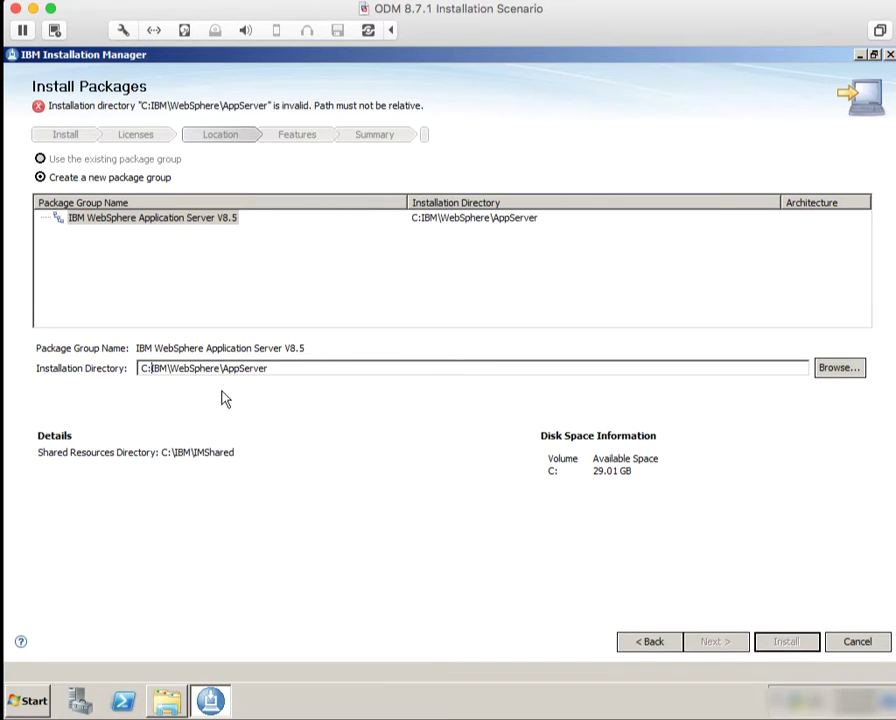
pyautogui.write('\\')
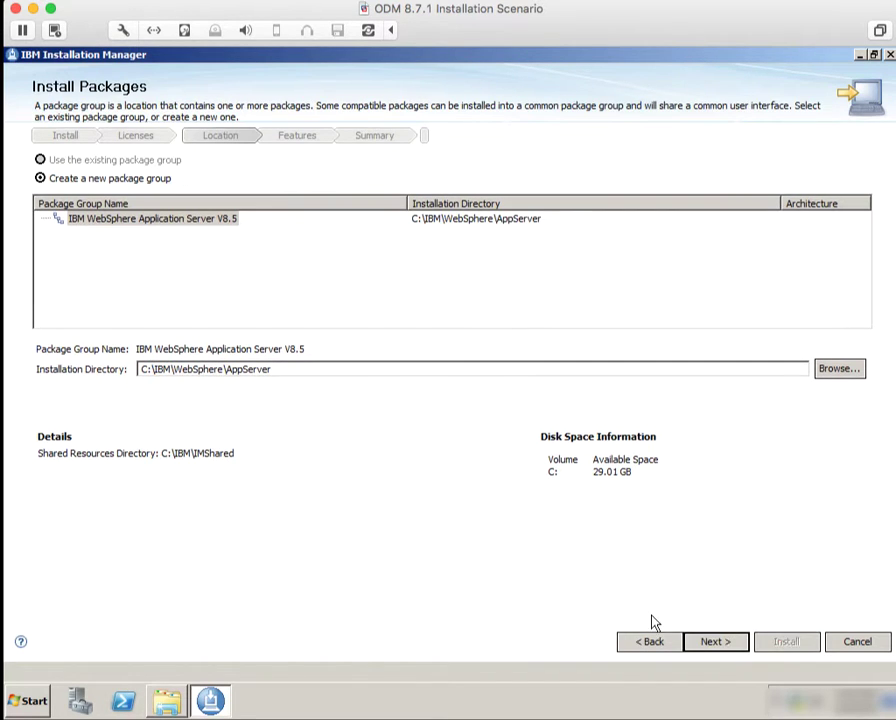
pyautogui.click(709, 644)
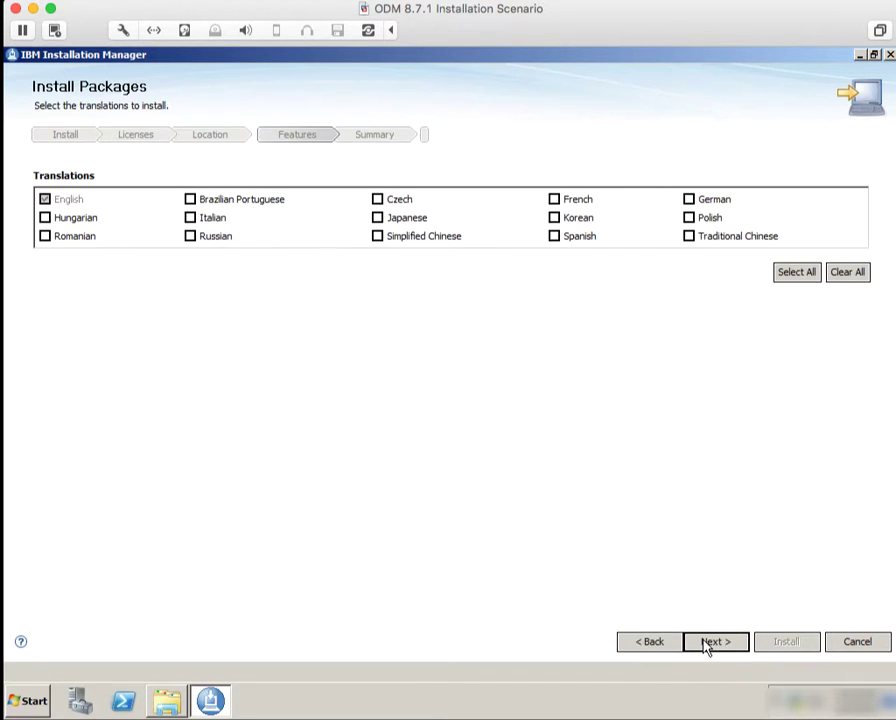
# Keep English and the default Full Profile and 64-bit SDK features.
pyautogui.click(707, 642)
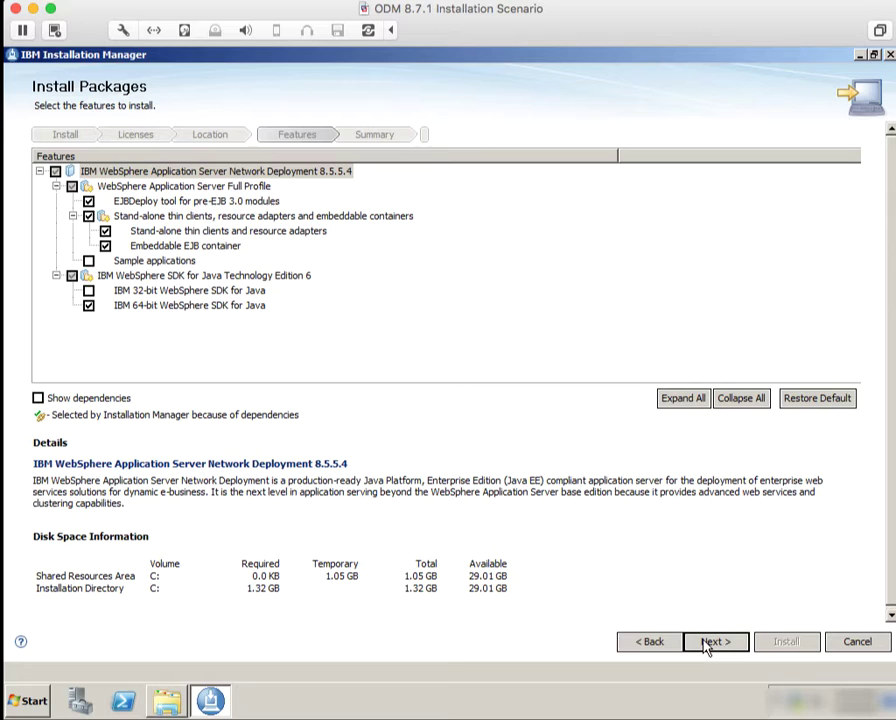
pyautogui.click(705, 645)
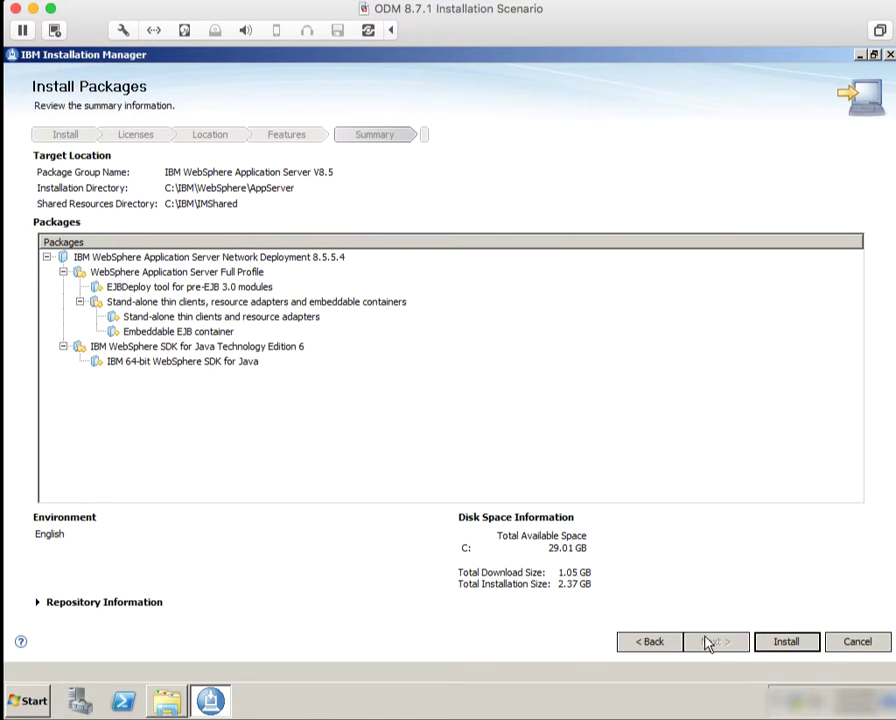
# Start the WebSphere 8.5.5.4 installation from the Summary page.
pyautogui.click(786, 641)
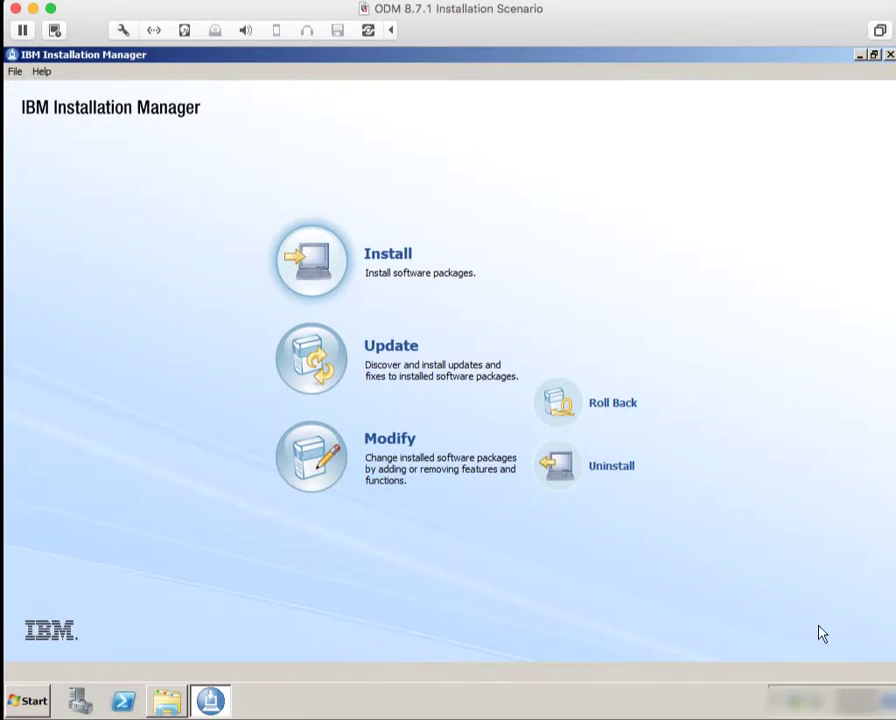
# Start a new install, select Decision Server Rules and Decision Center 8.7.1.0, and proceed to licences.
pyautogui.click(295, 263)
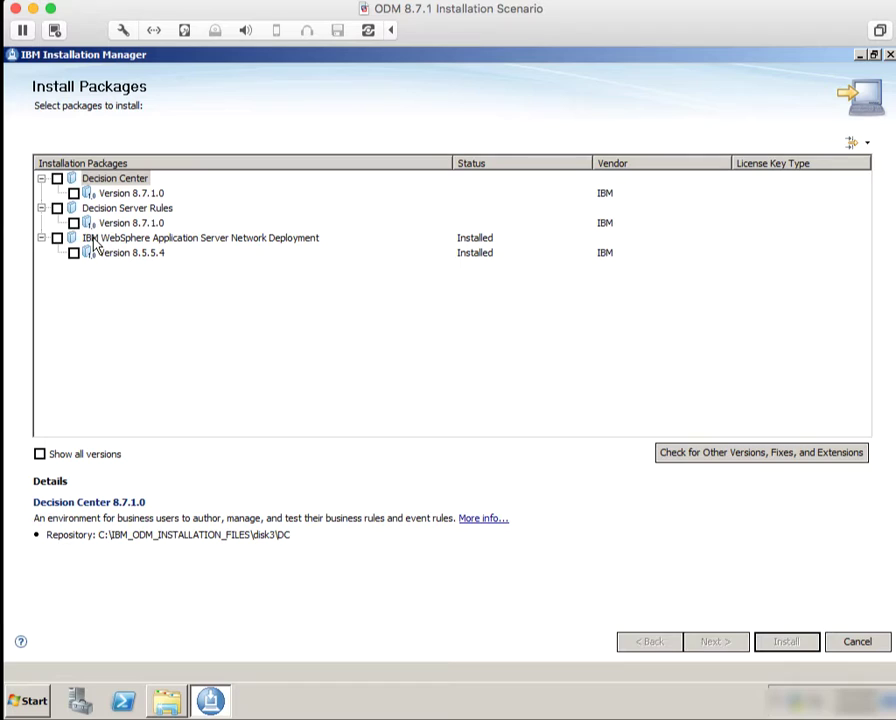
pyautogui.click(57, 208)
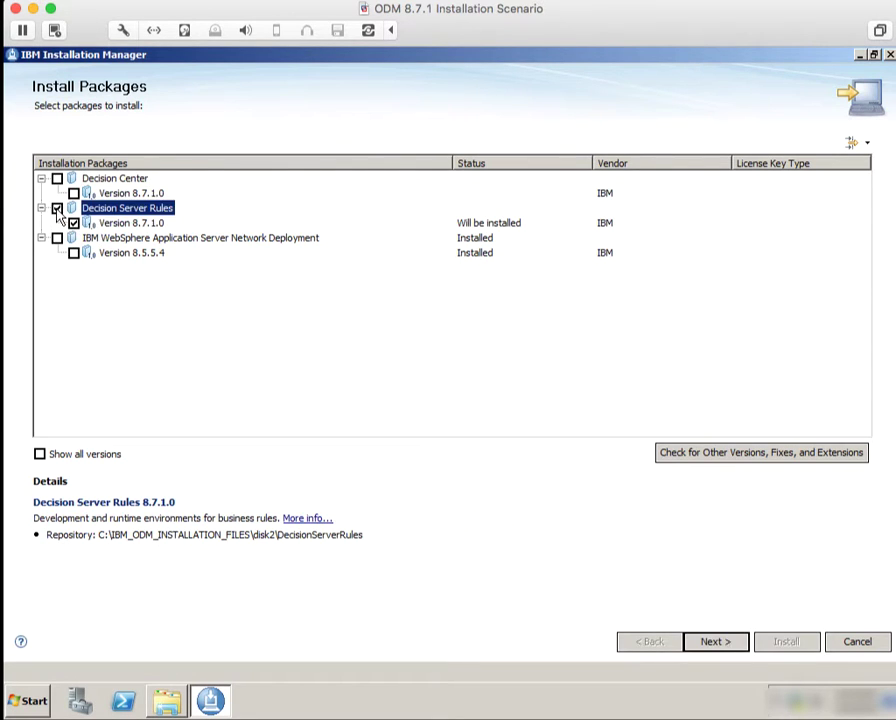
pyautogui.click(57, 178)
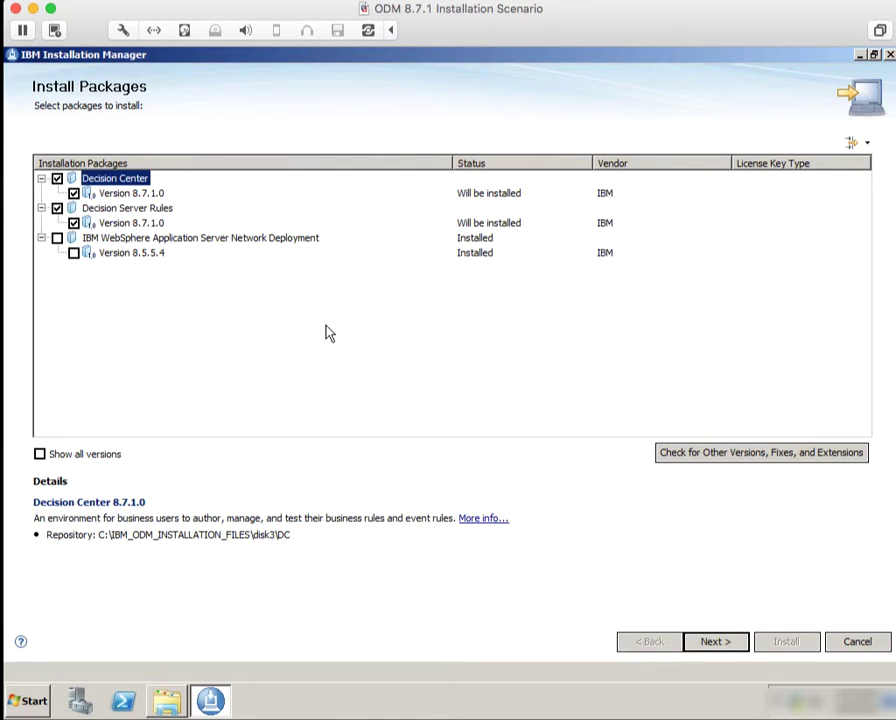
pyautogui.click(703, 640)
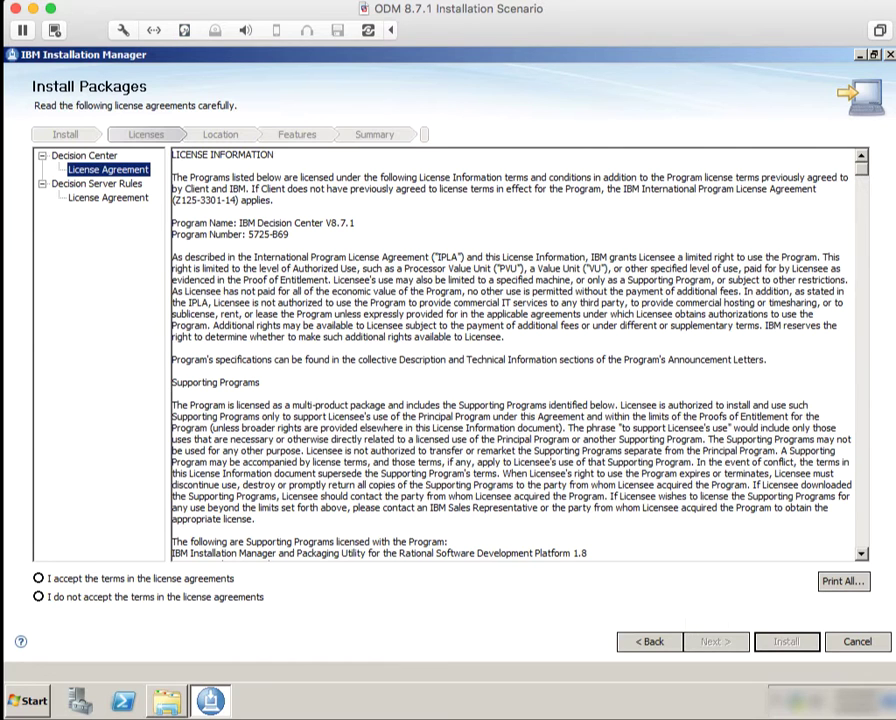
# Accept both licence agreements and set the installation directory to C:\IBM\ODM871.
pyautogui.click(238, 578)
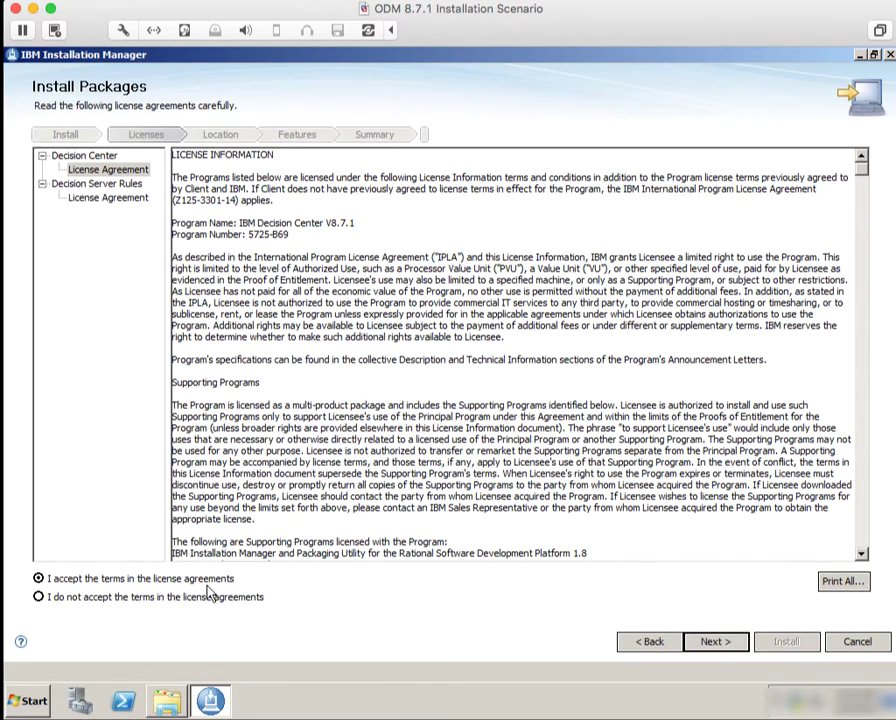
pyautogui.click(712, 641)
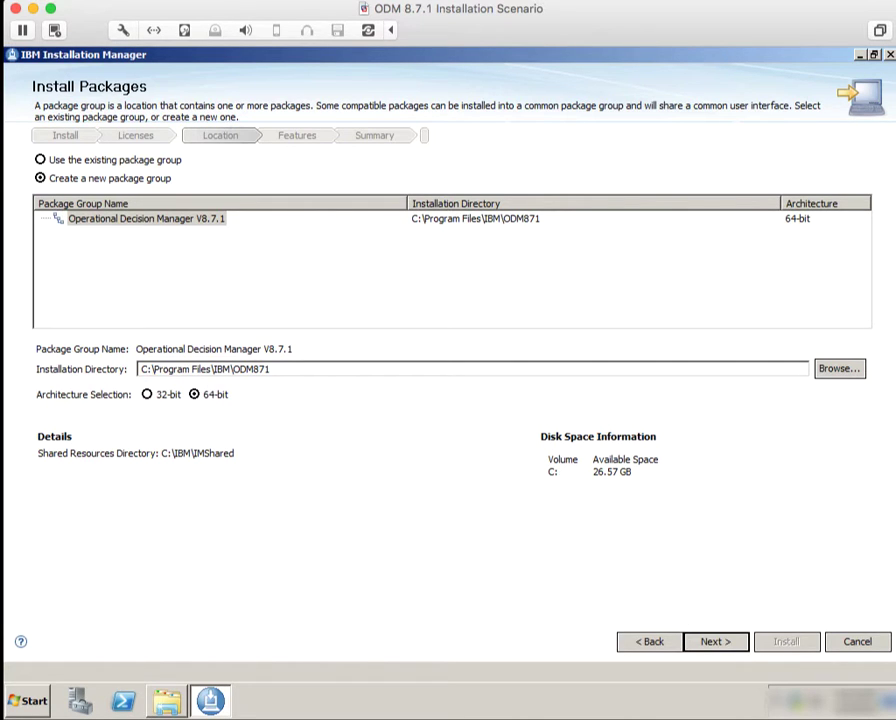
pyautogui.moveTo(211, 369); pyautogui.dragTo(155, 369)
pyautogui.press('BackSpace')
pyautogui.press('BackSpace')
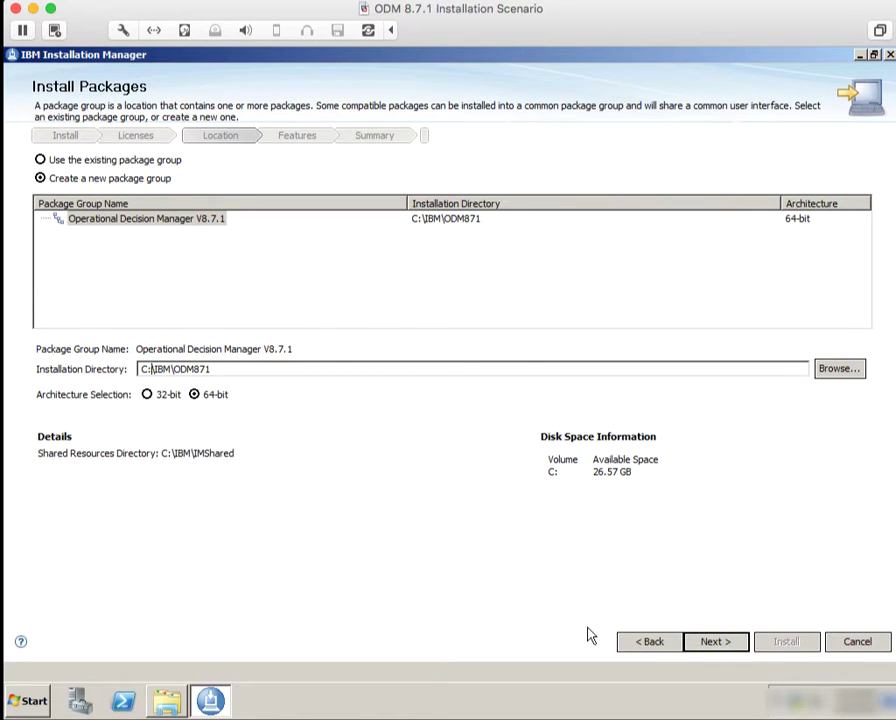
pyautogui.click(712, 642)
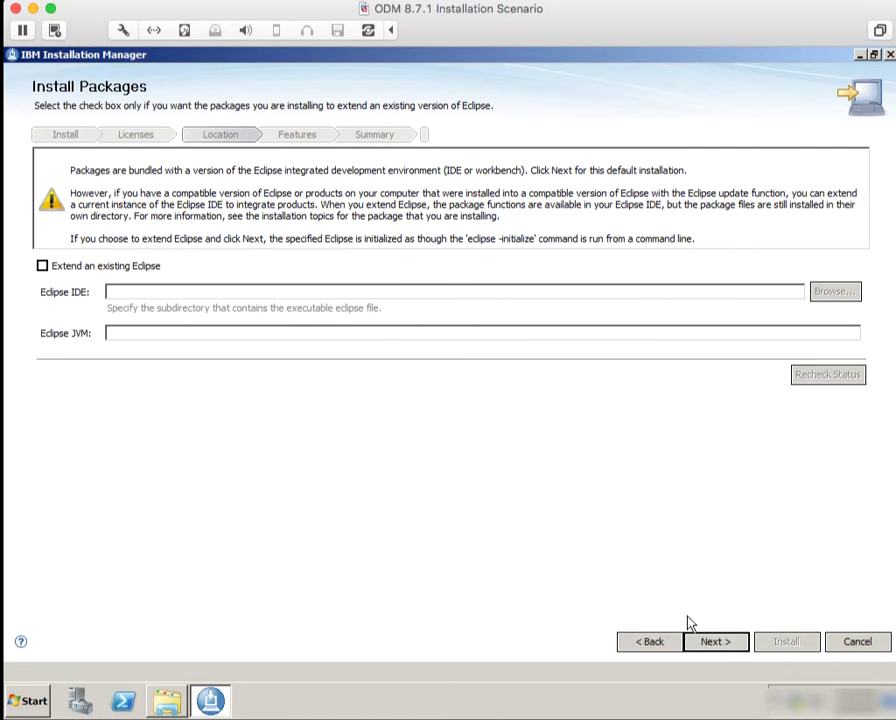
# Skip extending Eclipse, keep English only, and expand the Decision Center and Decision Server Rules feature trees to review defaults.
pyautogui.click(708, 642)
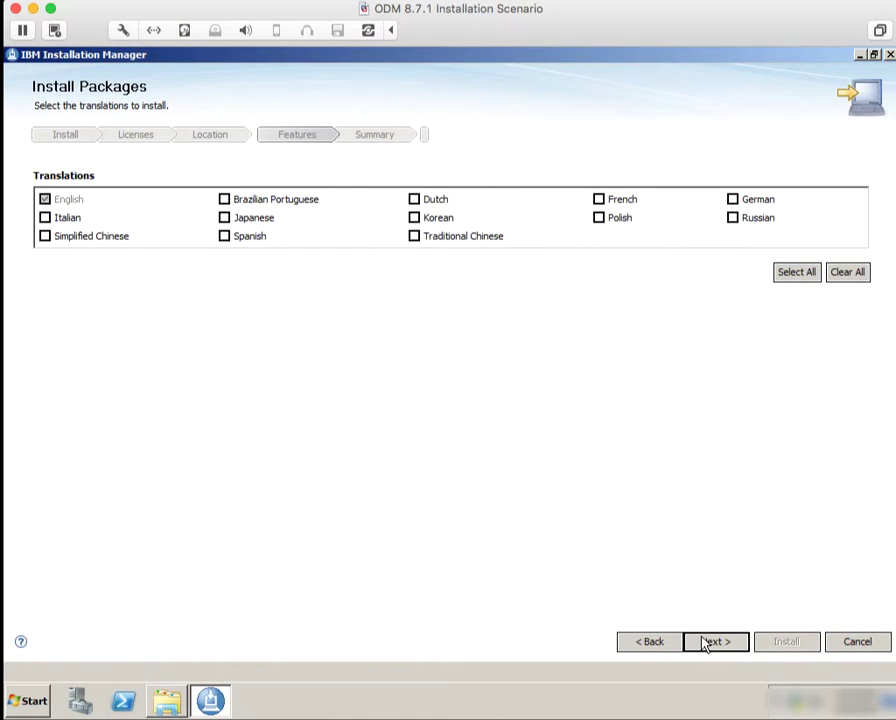
pyautogui.click(702, 637)
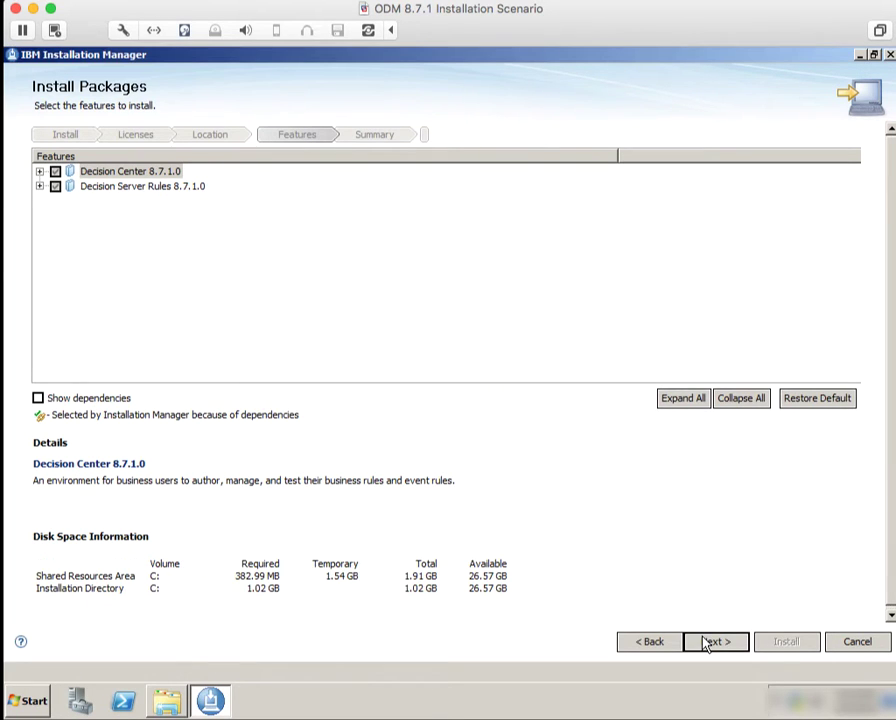
pyautogui.click(39, 173)
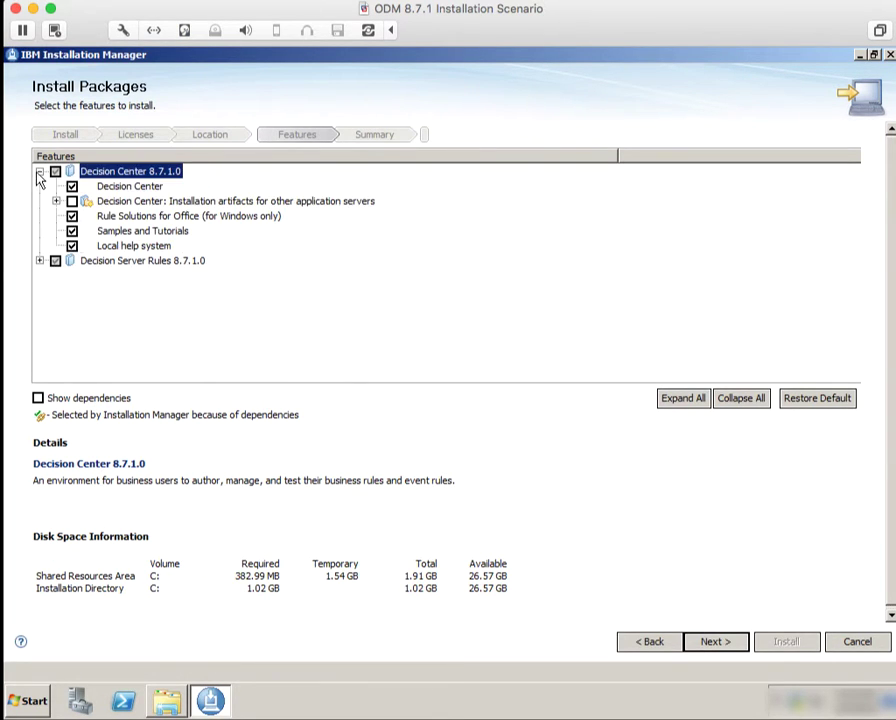
pyautogui.click(40, 261)
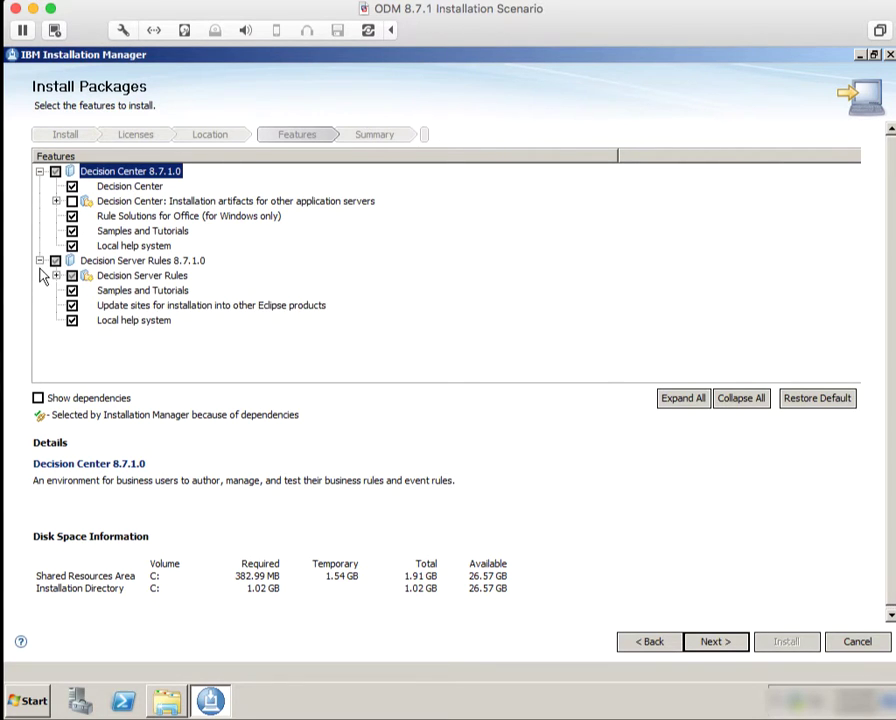
pyautogui.click(56, 276)
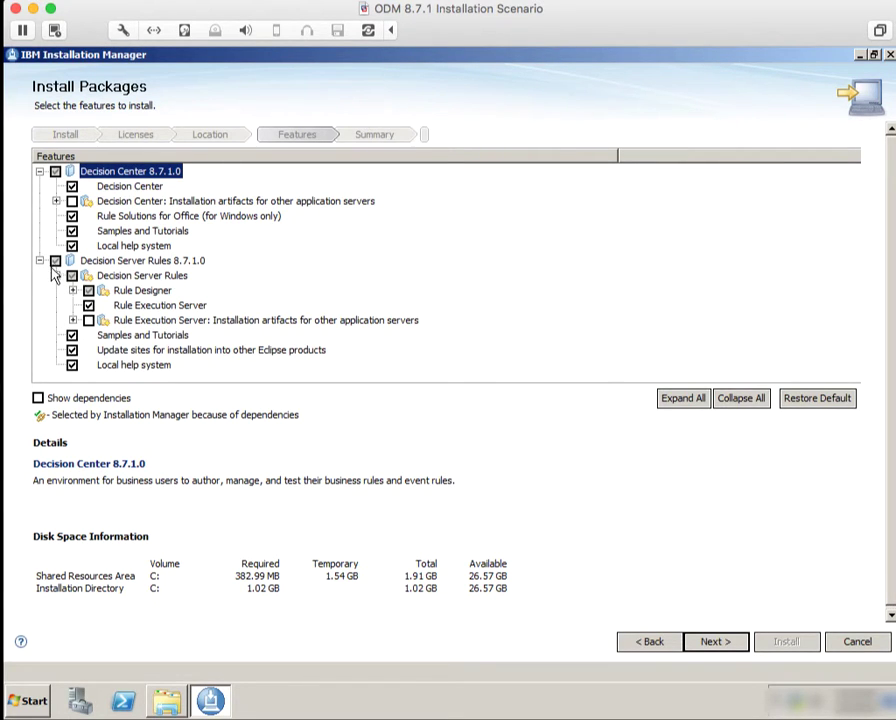
pyautogui.click(56, 201)
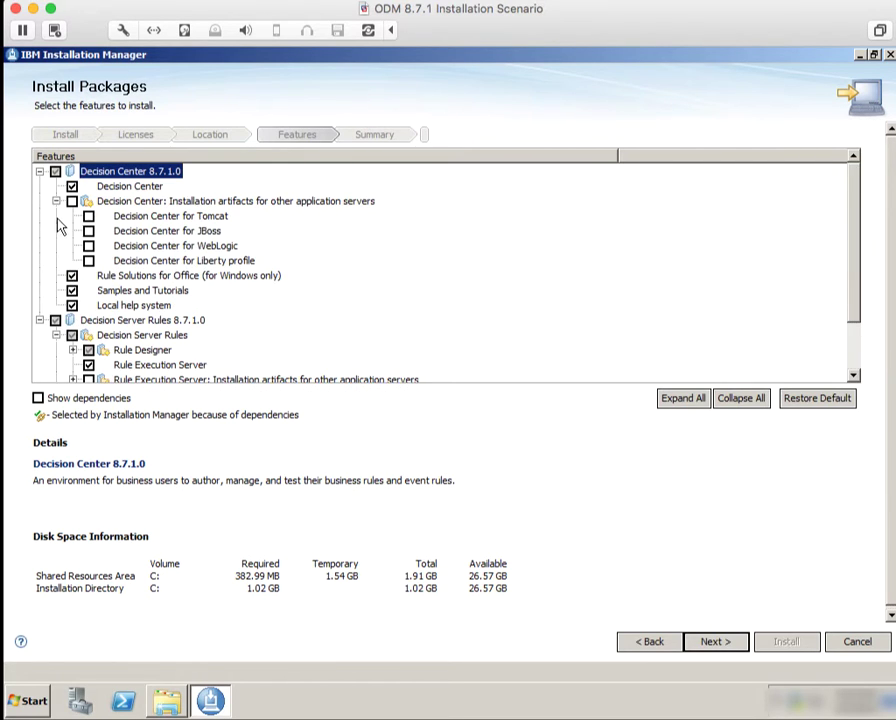
pyautogui.scroll(-2, 64, 230)
pyautogui.click(72, 320)
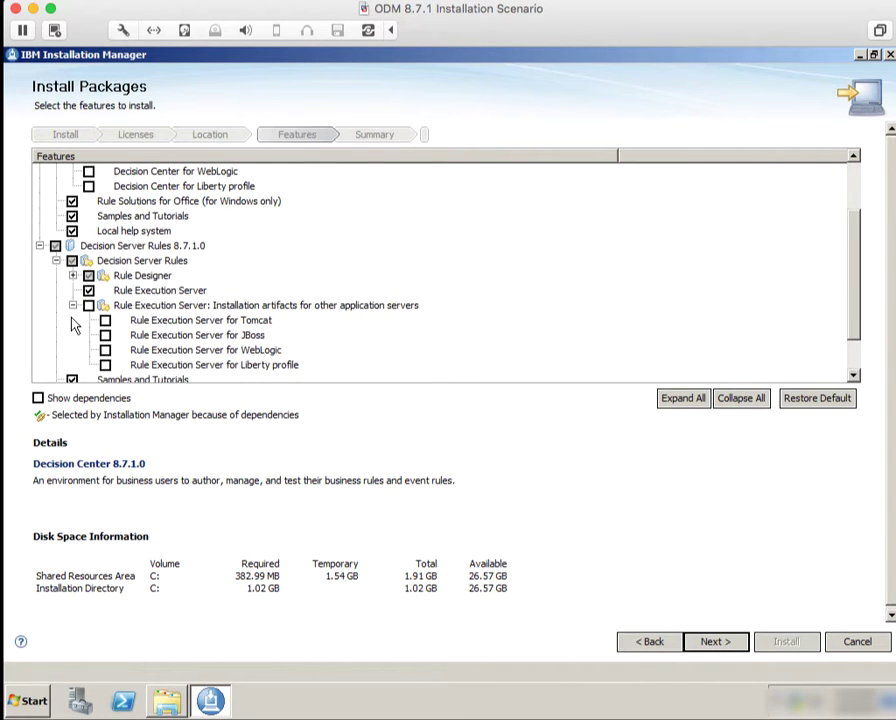
pyautogui.scroll(-2, 62, 318)
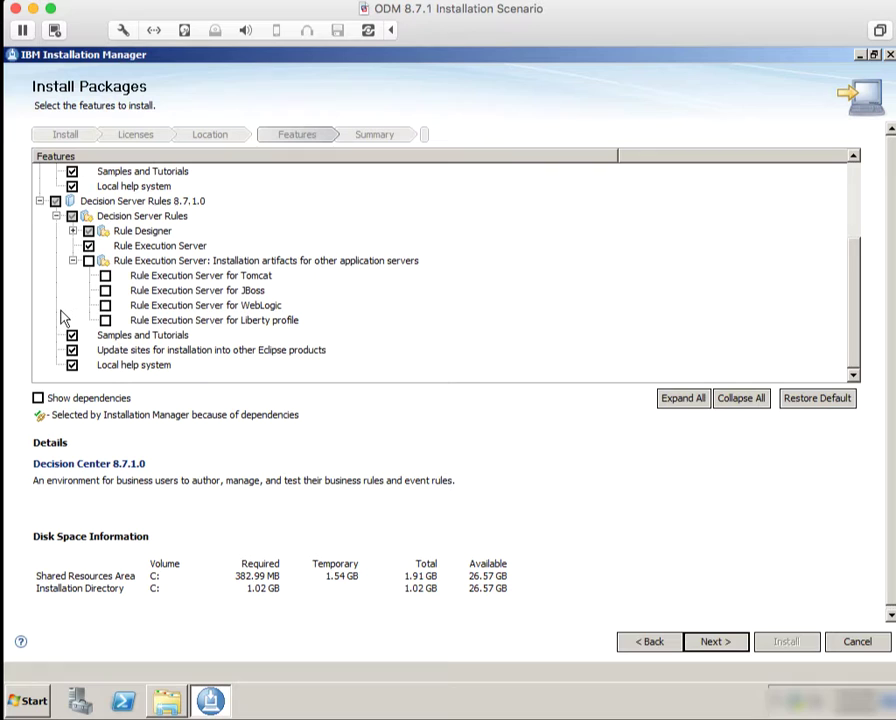
pyautogui.scroll(3, 62, 318)
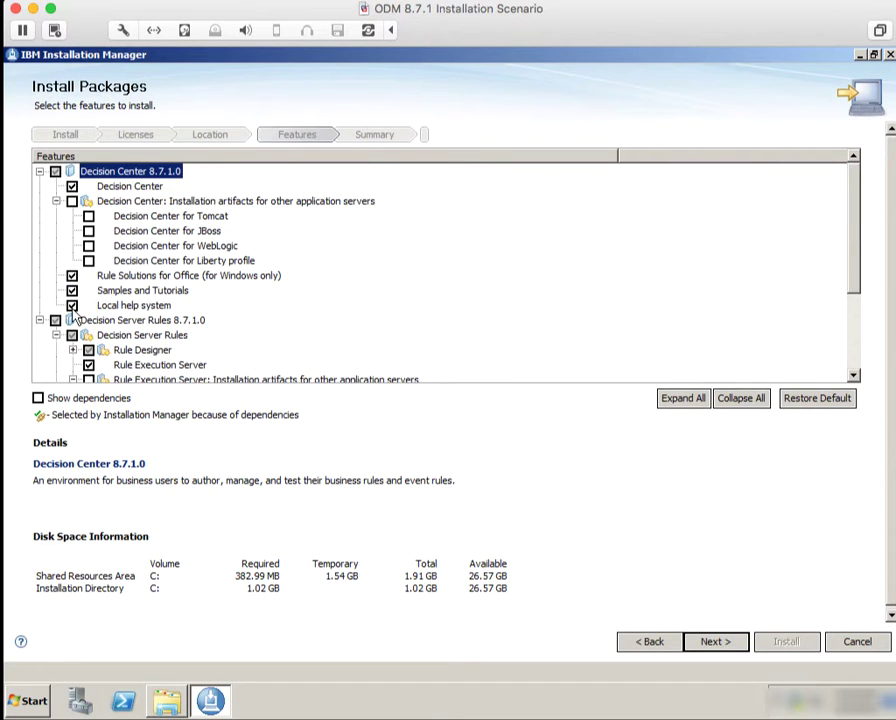
# Accept the default features and browse to C:\IBM\WebSphere\AppServer as the application server location.
pyautogui.click(712, 641)
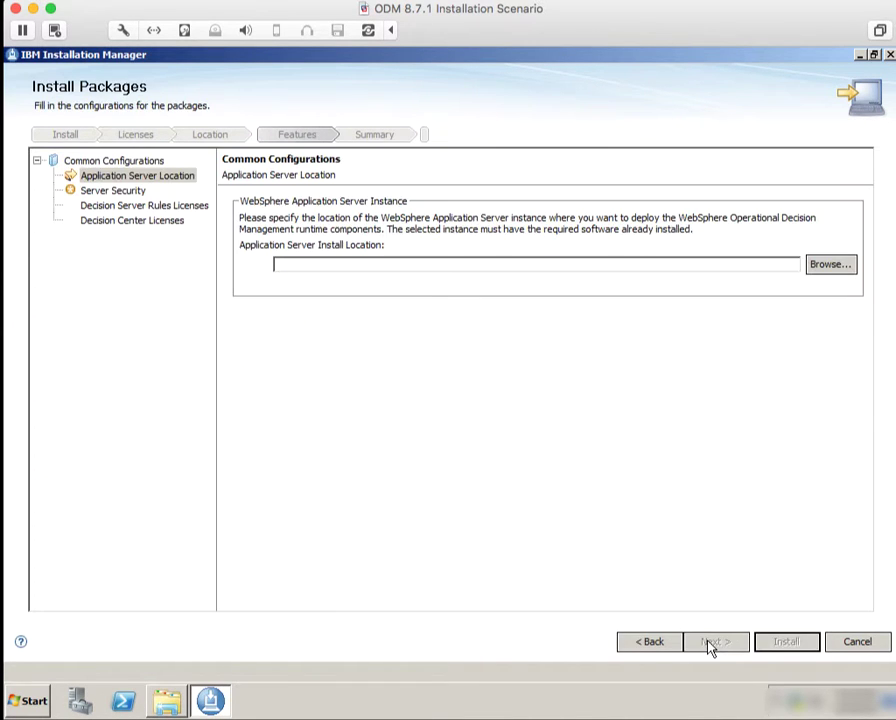
pyautogui.click(818, 266)
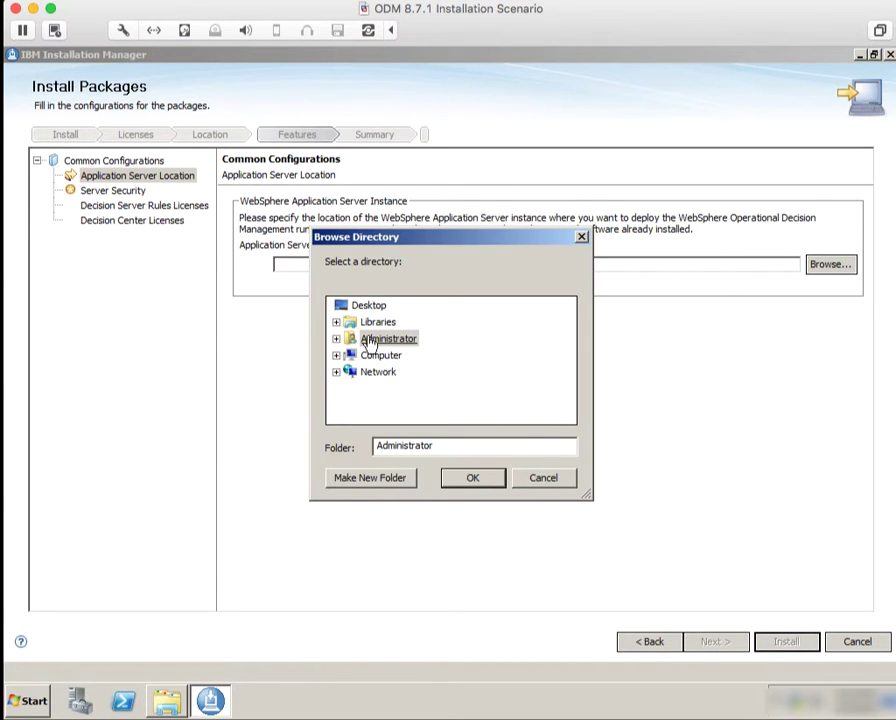
pyautogui.click(337, 355)
pyautogui.click(344, 371)
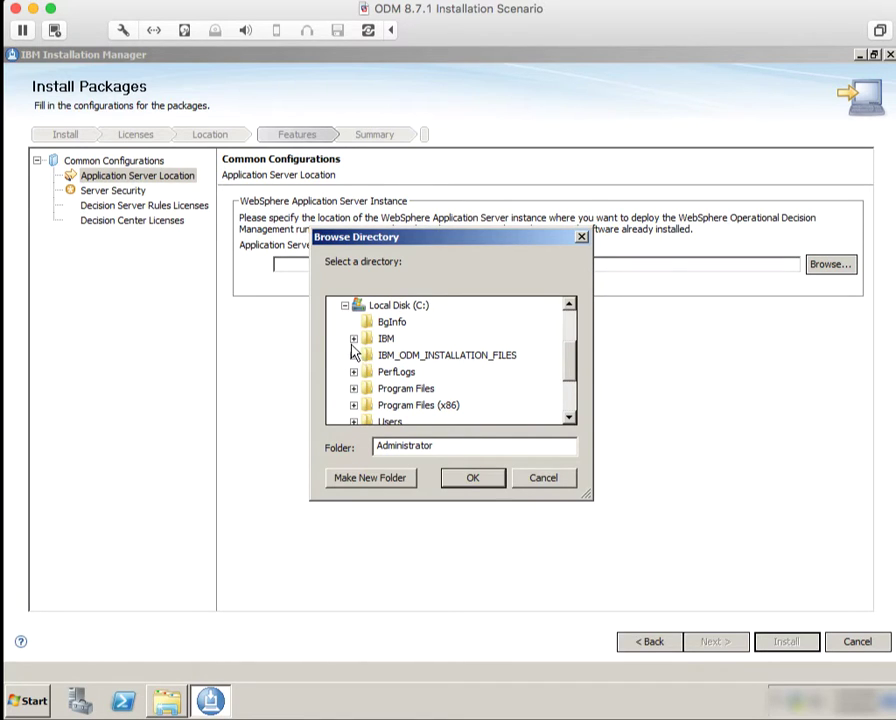
pyautogui.click(353, 339)
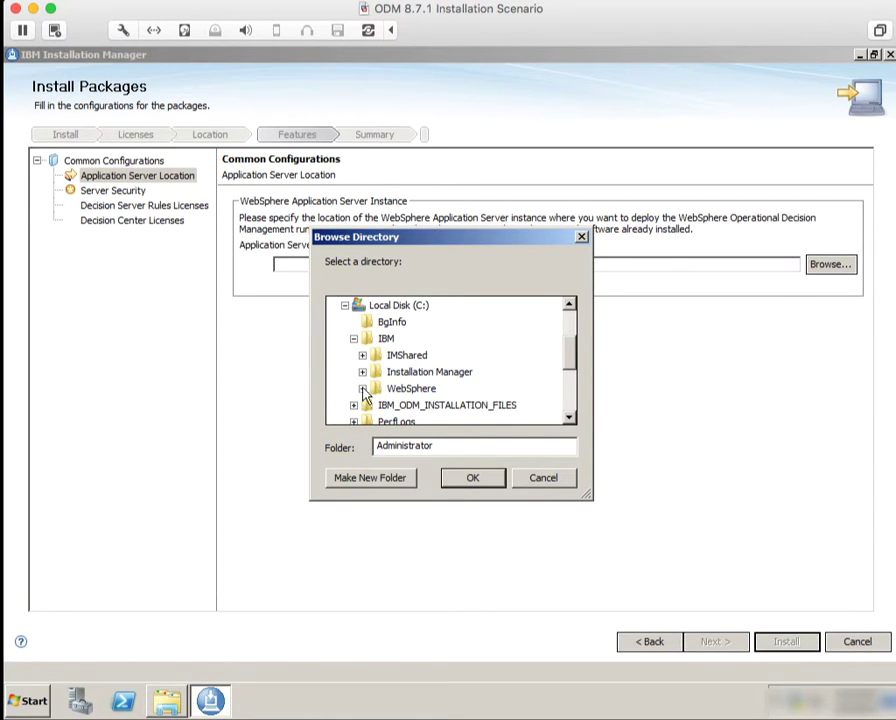
pyautogui.click(363, 389)
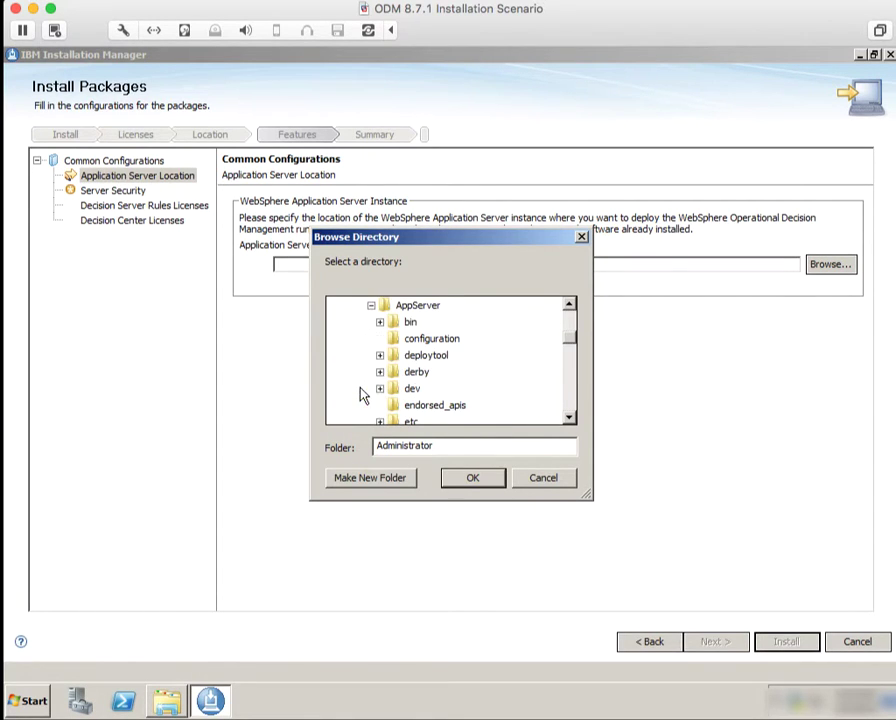
pyautogui.scroll(1, 395, 360)
pyautogui.click(410, 360)
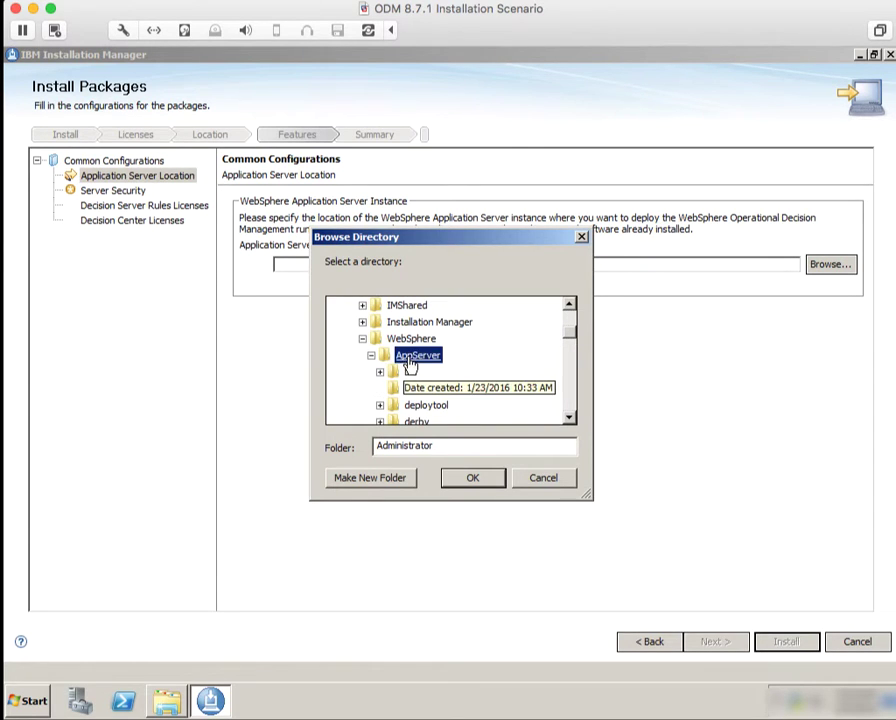
pyautogui.click(481, 483)
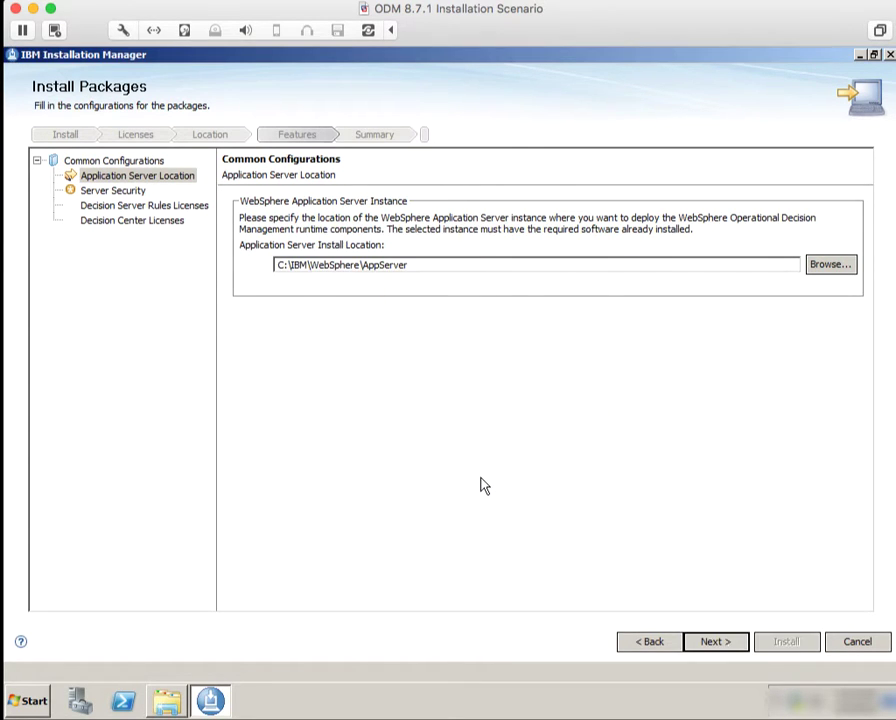
# Enter the administrative security user name and password on the Server Security page.
pyautogui.click(708, 644)
pyautogui.click(380, 251)
pyautogui.write('admin')
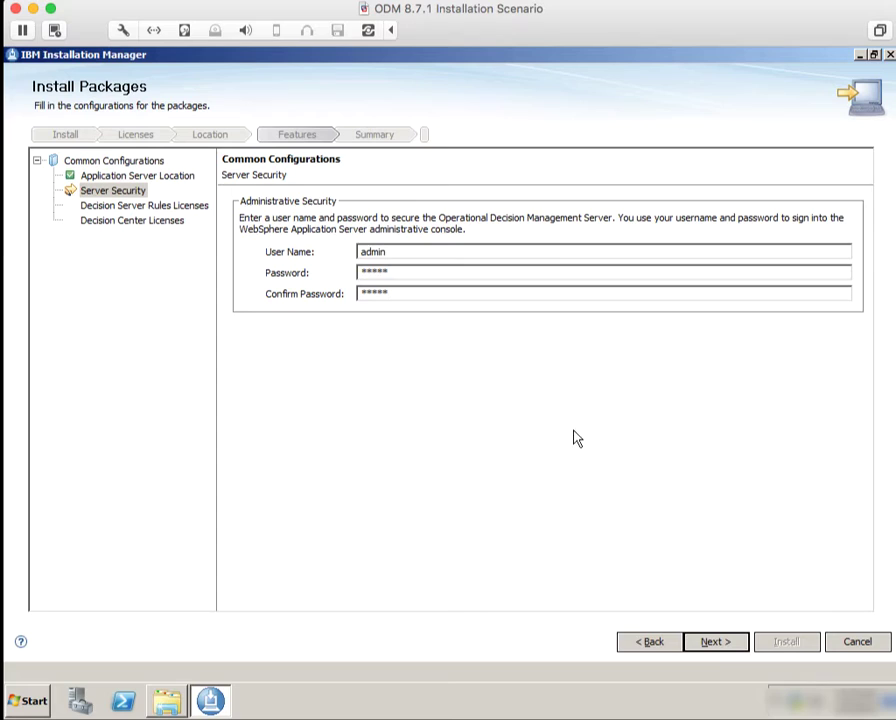
pyautogui.click(708, 645)
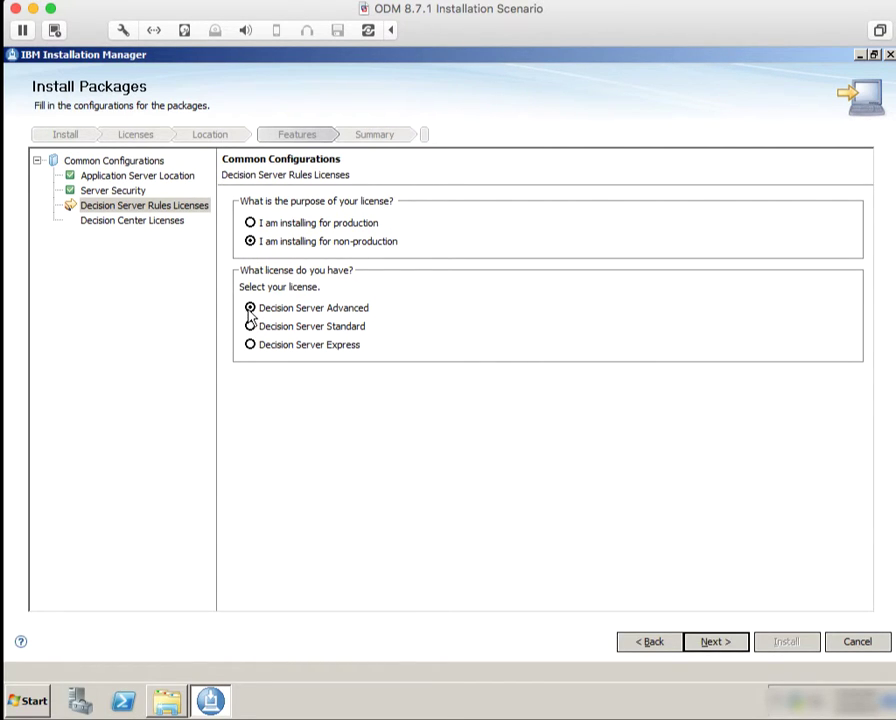
# Keep Decision Server Advanced for non-production and the full Decision Center licence.
pyautogui.click(714, 642)
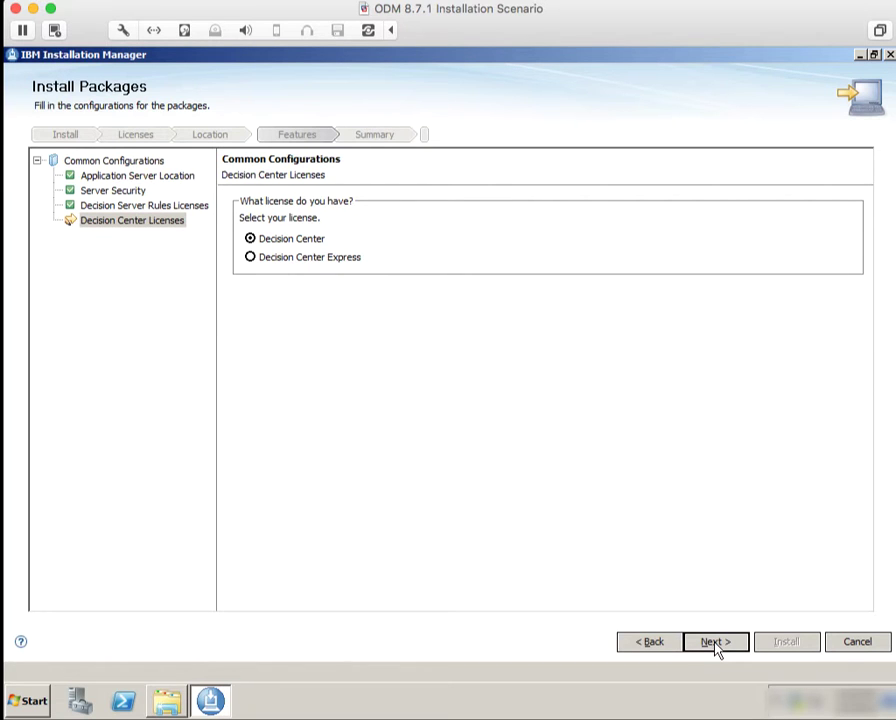
pyautogui.click(714, 643)
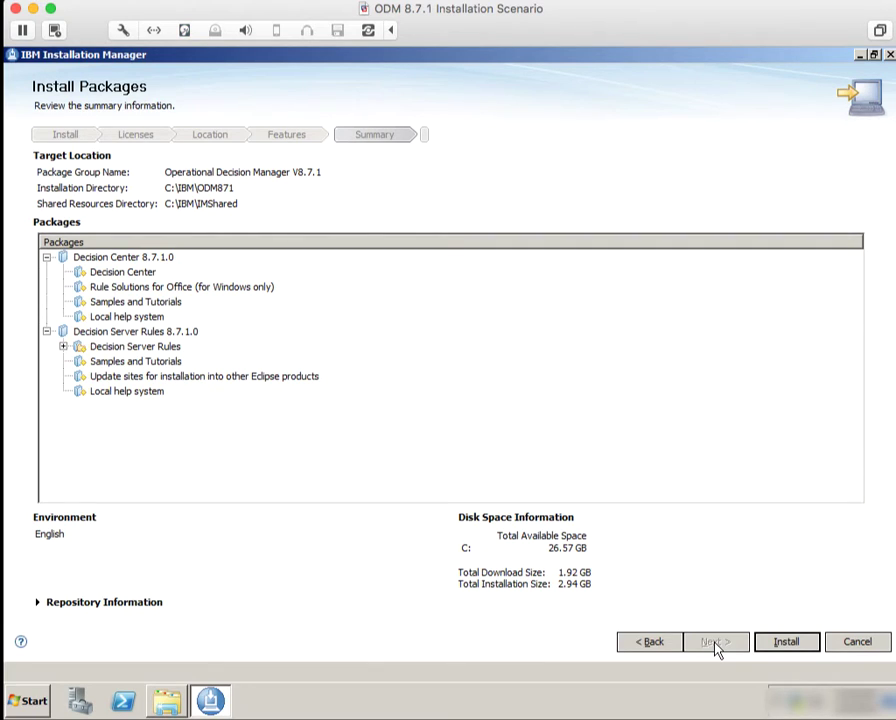
# Run the Decision Center and Decision Server Rules 8.7.1.0 installation and finish when complete.
pyautogui.click(788, 642)
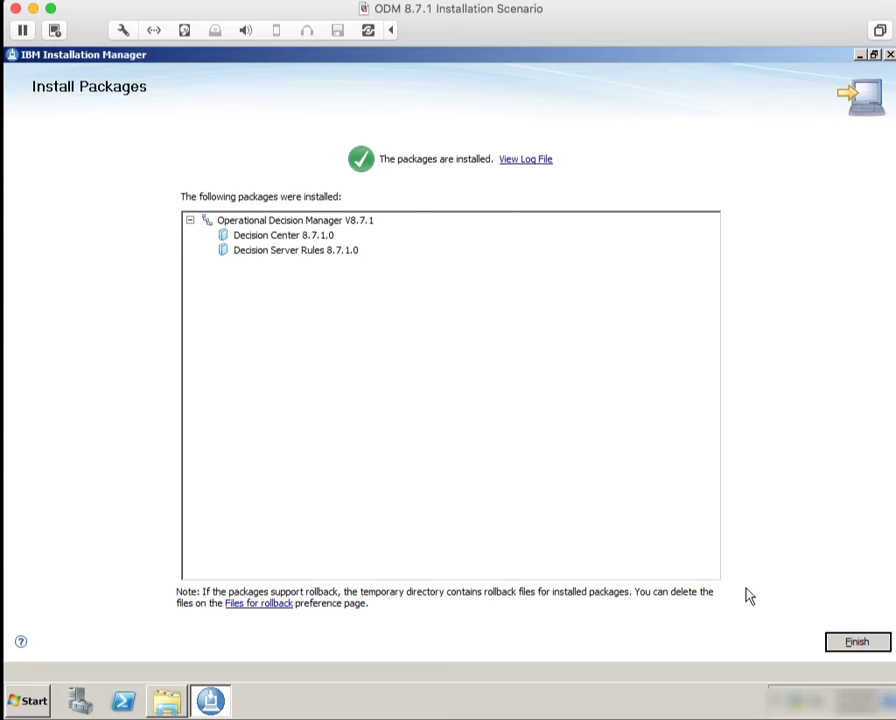
pyautogui.click(840, 642)
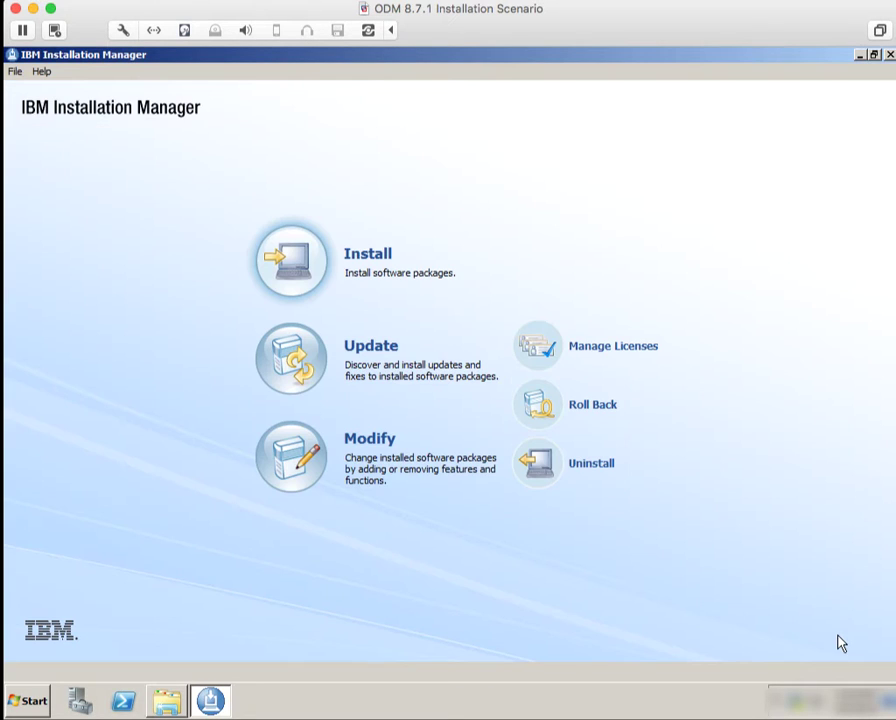
# Quit Installation Manager and open the FIXPACKS folder under IBM_ODM_INSTALLATION_FILES in Explorer.
pyautogui.click(16, 72)
pyautogui.click(54, 196)
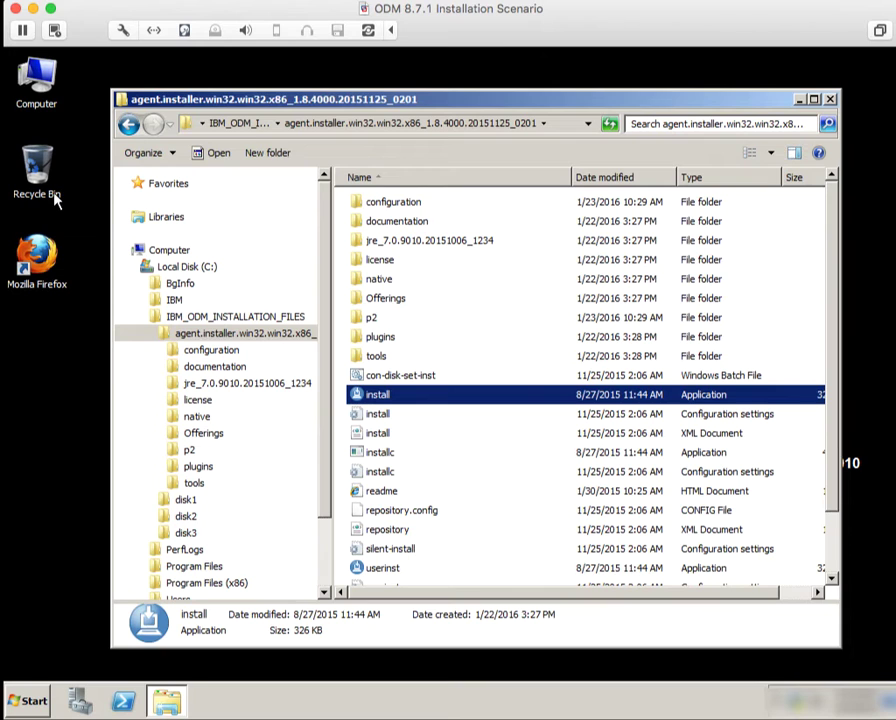
pyautogui.click(831, 101)
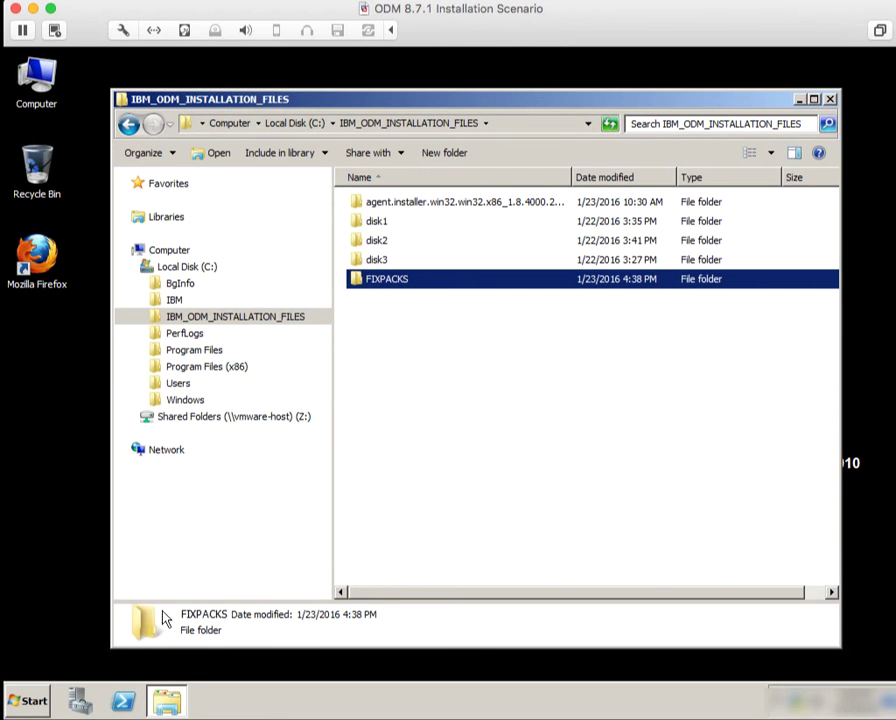
pyautogui.click(141, 316)
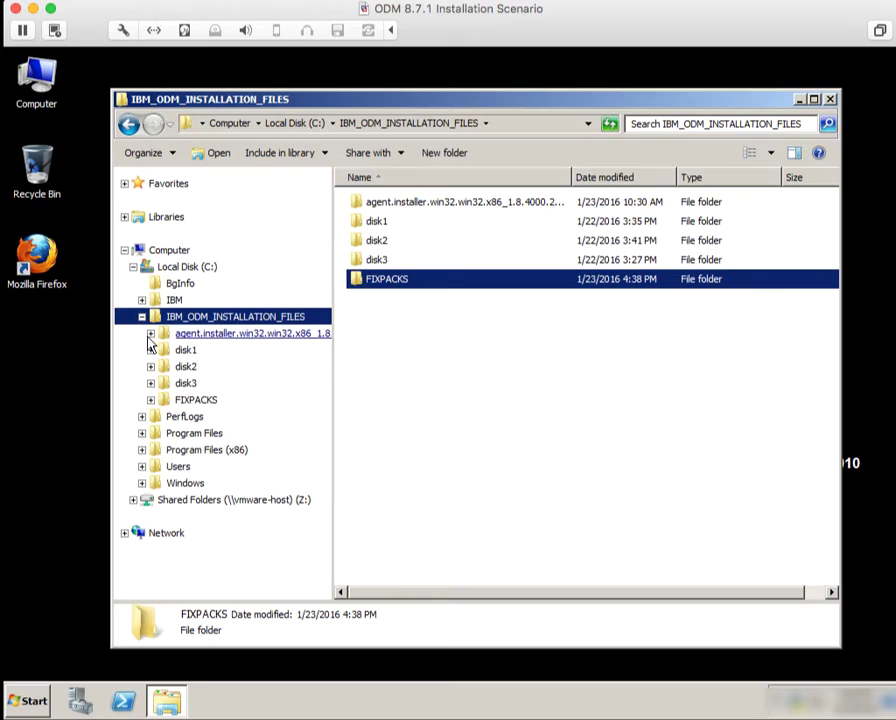
pyautogui.click(186, 402)
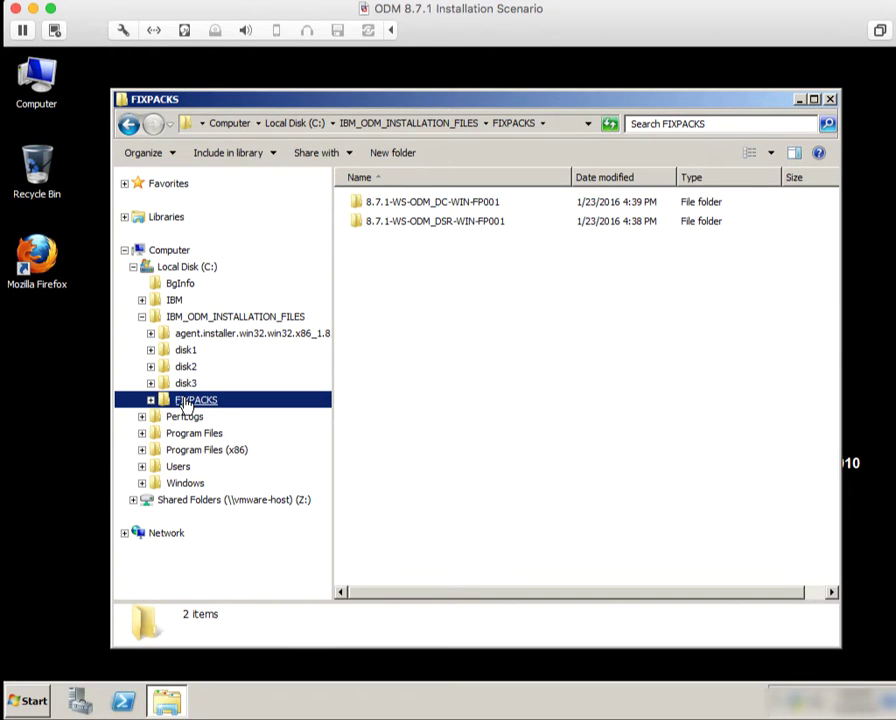
# Launch IBM Installation Manager from Start > All Programs > IBM Installation Manager.
pyautogui.click(32, 700)
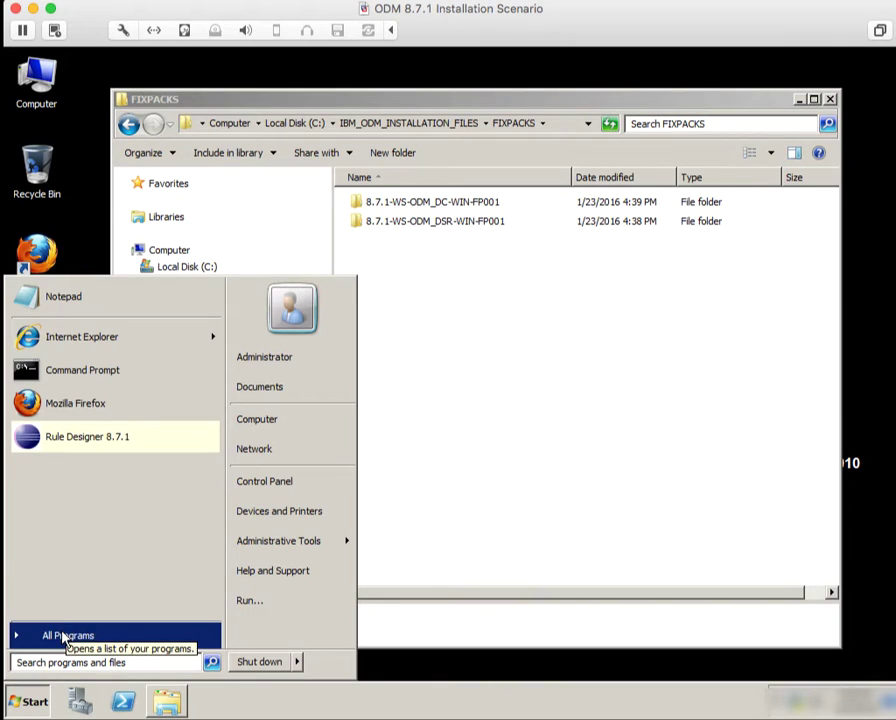
pyautogui.click(63, 636)
pyautogui.click(70, 379)
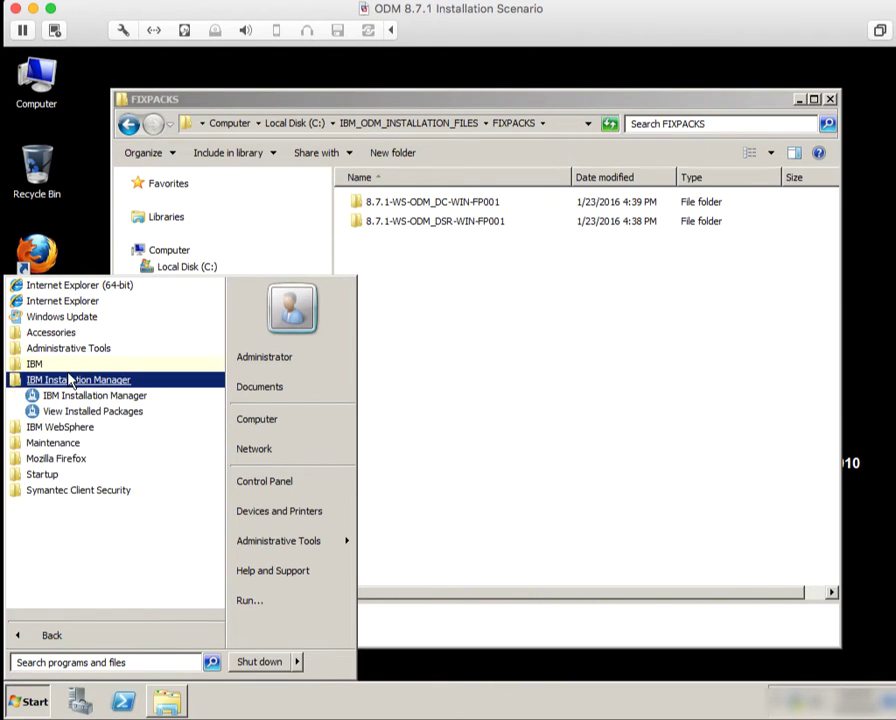
pyautogui.click(70, 395)
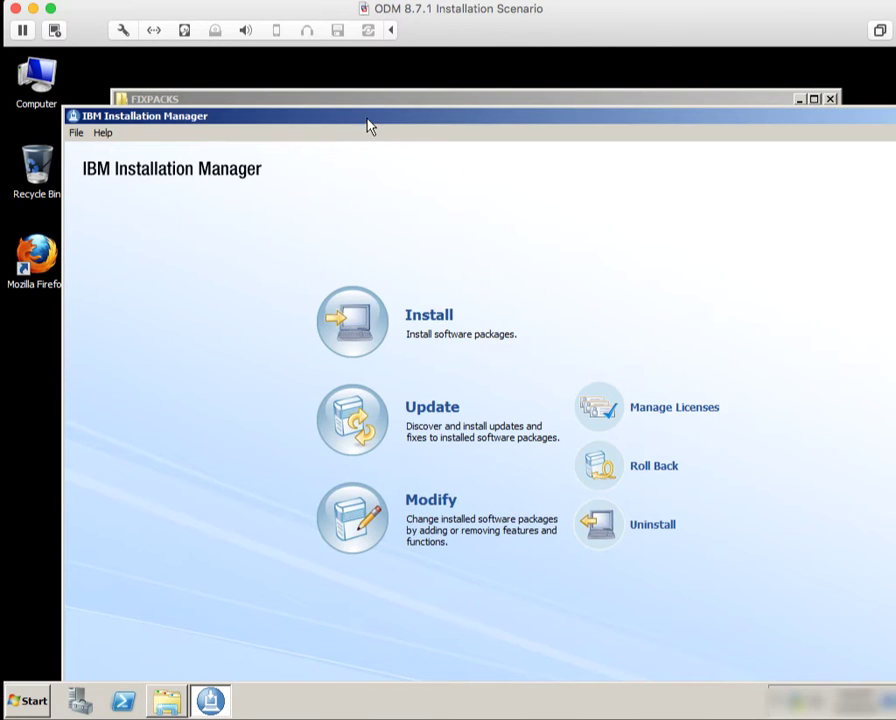
# Maximize the window and start adding a repository from File > Preferences > Repositories.
pyautogui.doubleClick(368, 126)
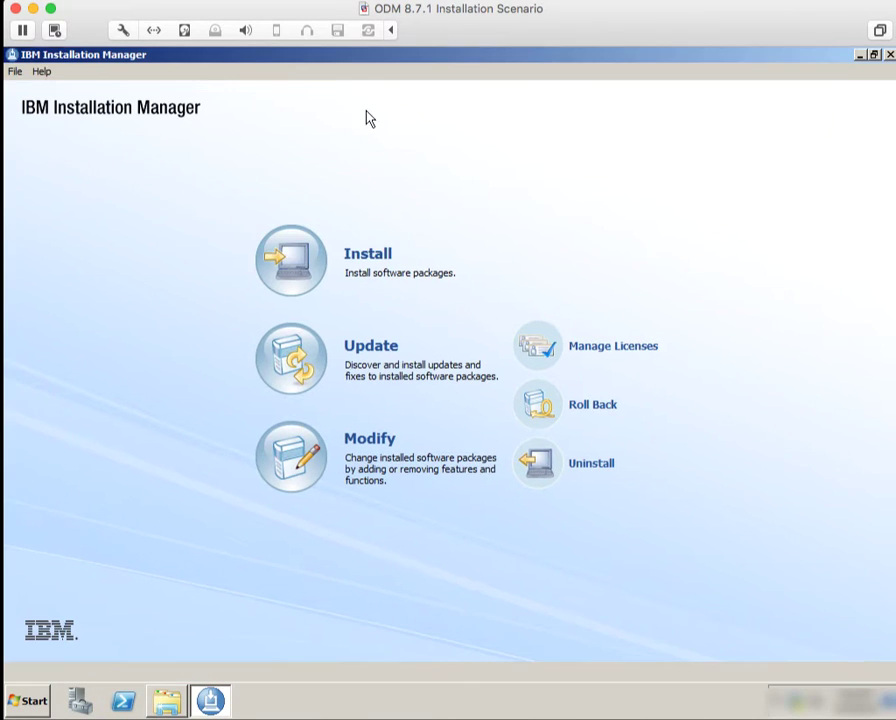
pyautogui.click(15, 72)
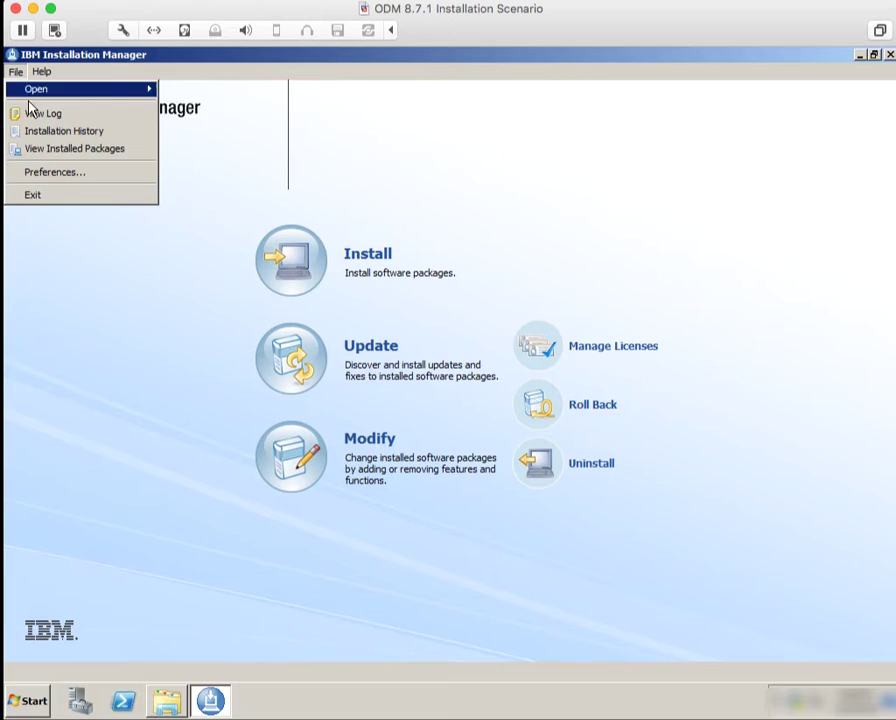
pyautogui.click(60, 174)
pyautogui.click(770, 143)
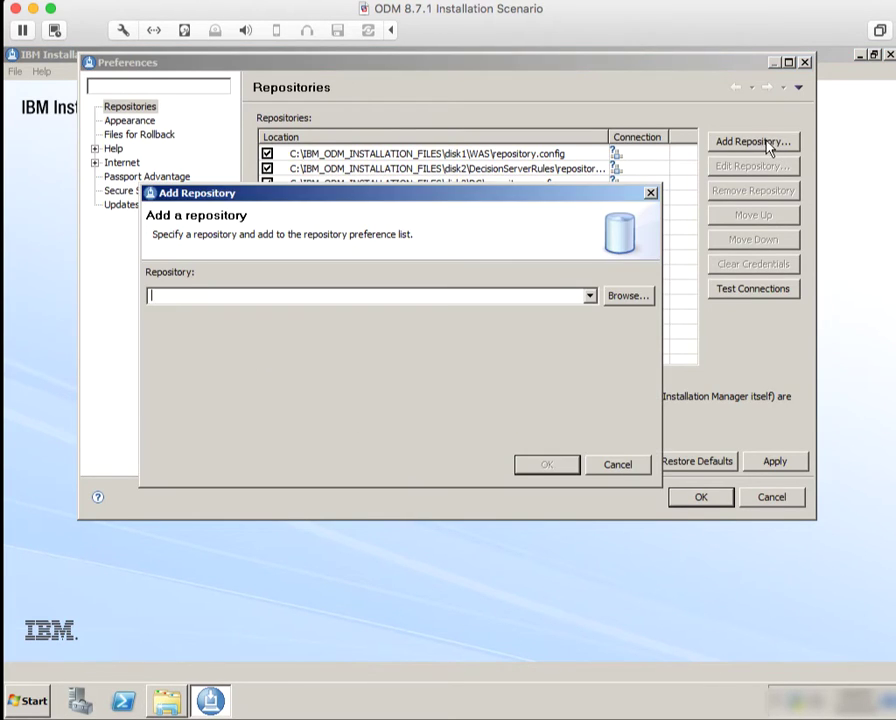
pyautogui.click(612, 296)
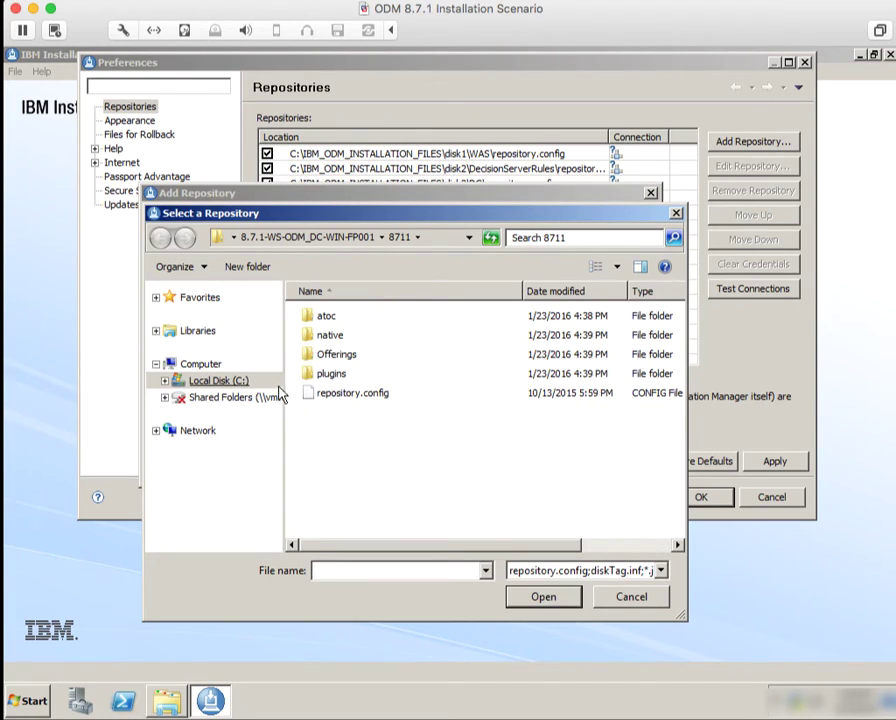
# Select FIXPACKS\8.7.1-WS-ODM_DC-WIN-FP001\8711\repository.config as the new repository file.
pyautogui.click(165, 381)
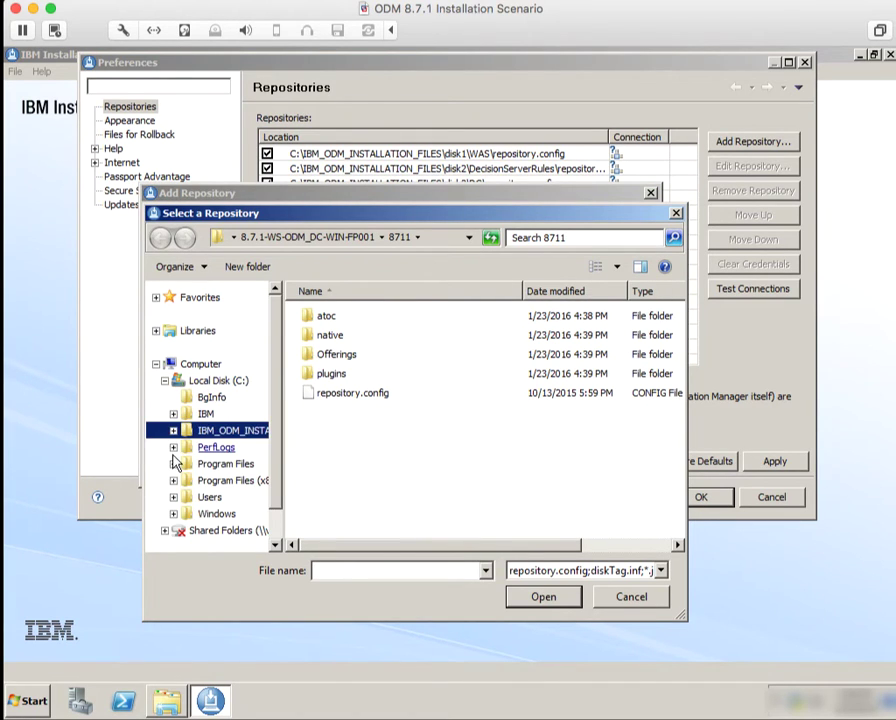
pyautogui.click(173, 430)
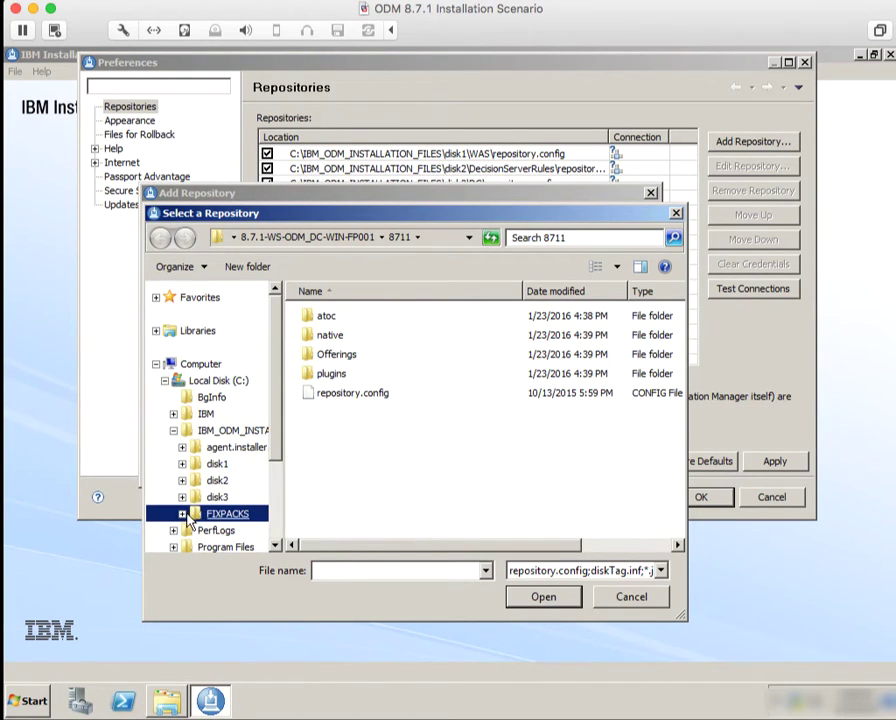
pyautogui.click(182, 514)
pyautogui.scroll(-3, 224, 474)
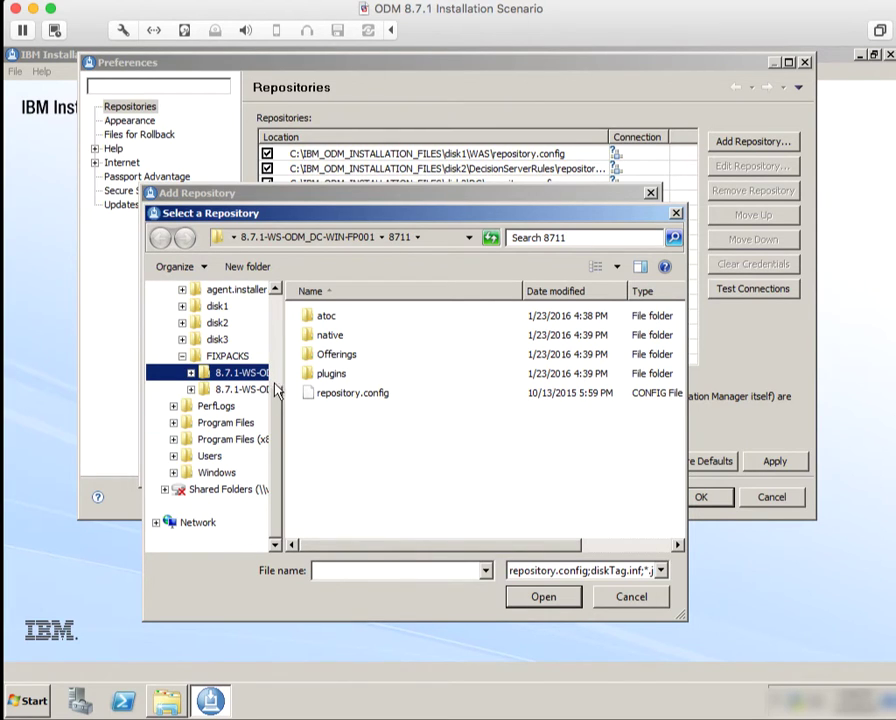
pyautogui.moveTo(283, 377); pyautogui.dragTo(358, 373)
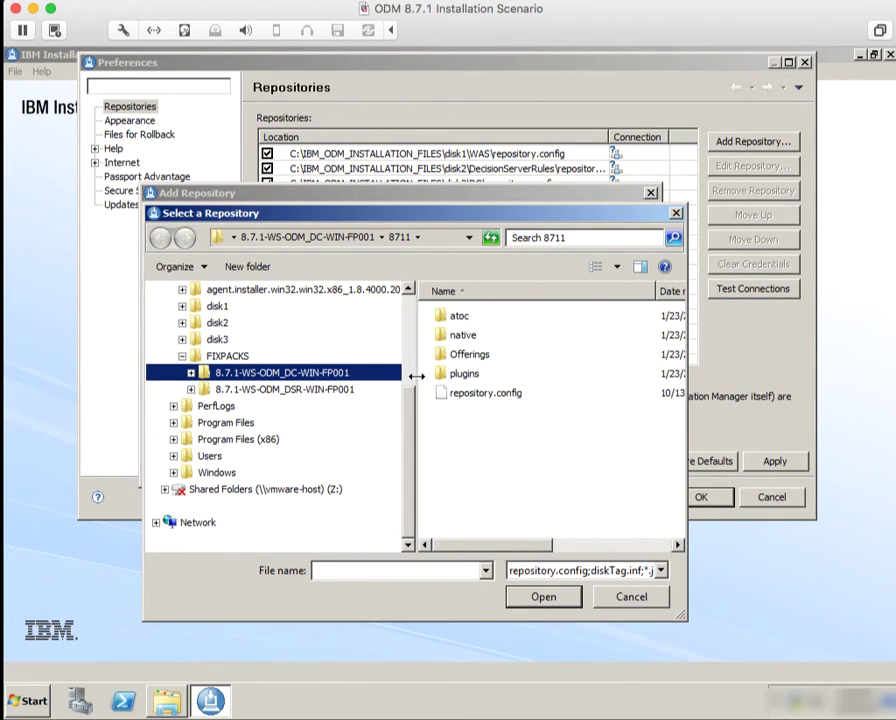
pyautogui.click(297, 374)
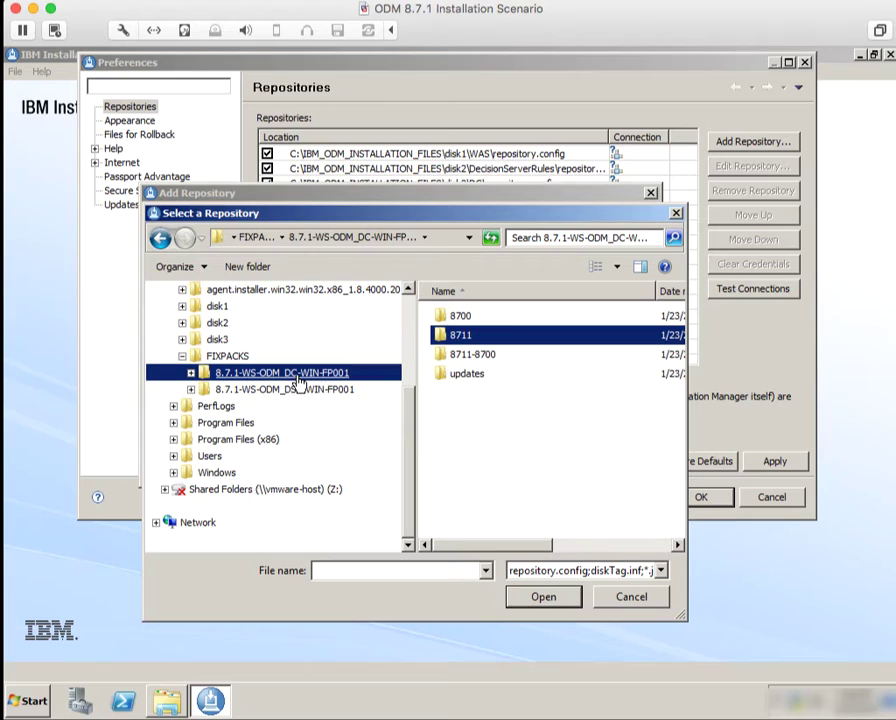
pyautogui.doubleClick(467, 338)
pyautogui.click(487, 396)
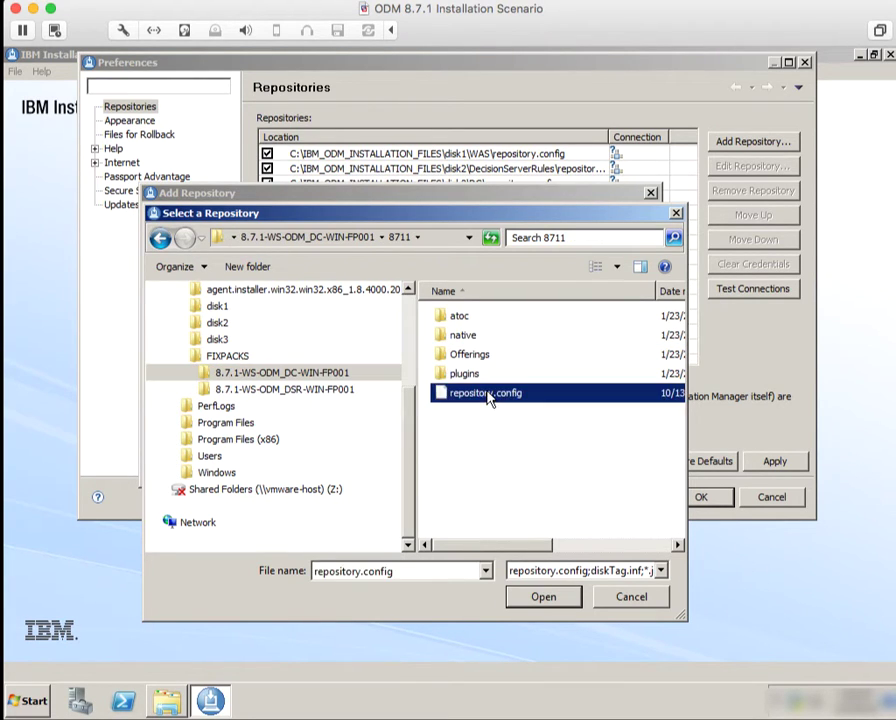
pyautogui.doubleClick(487, 396)
# Confirm the Decision Center fix pack repository and browse to the FIXPACKS folder for another.
pyautogui.click(544, 464)
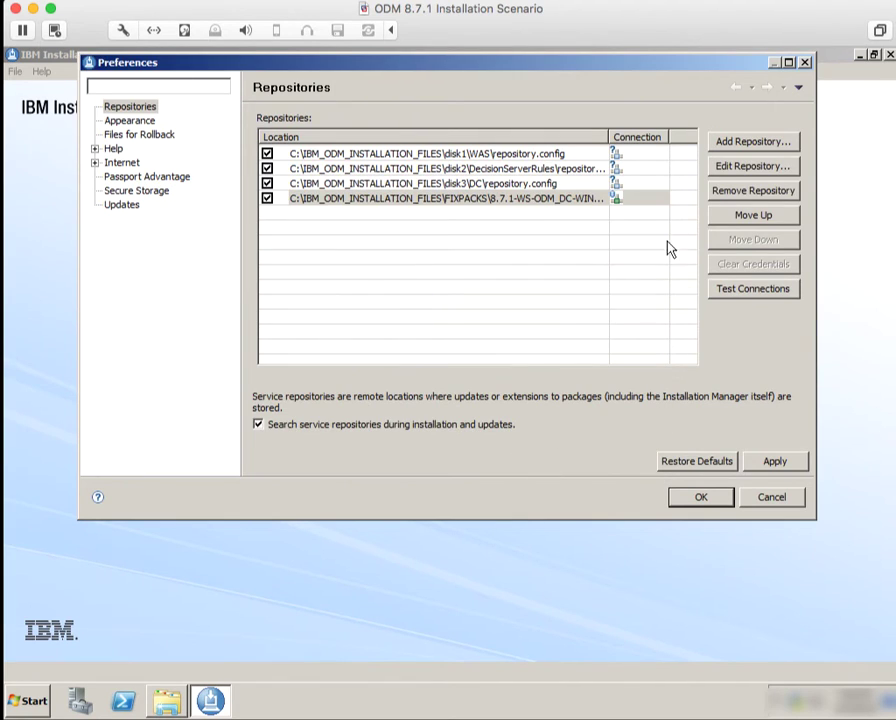
pyautogui.click(750, 141)
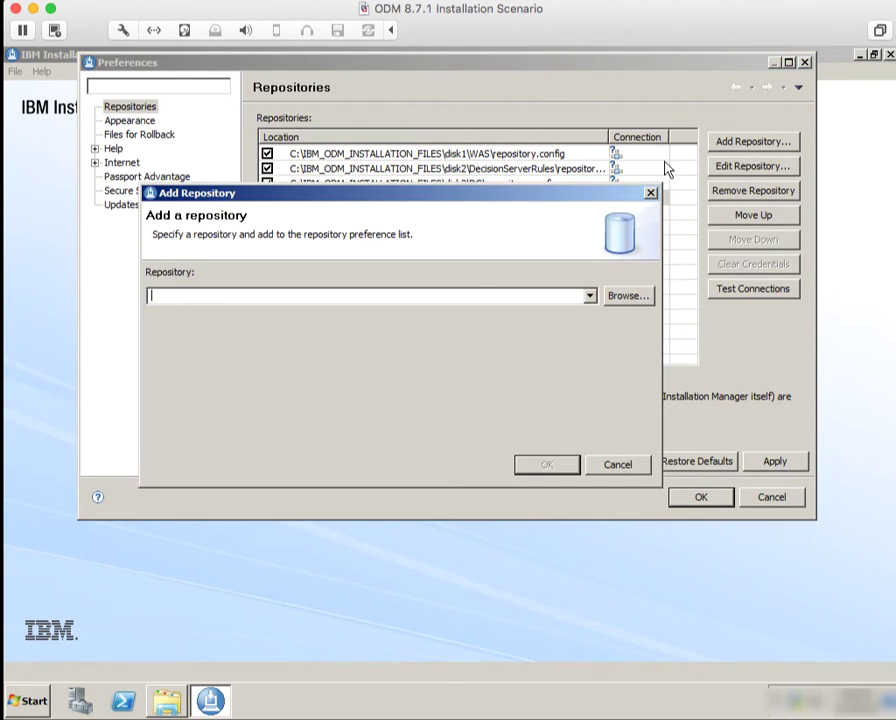
pyautogui.click(626, 297)
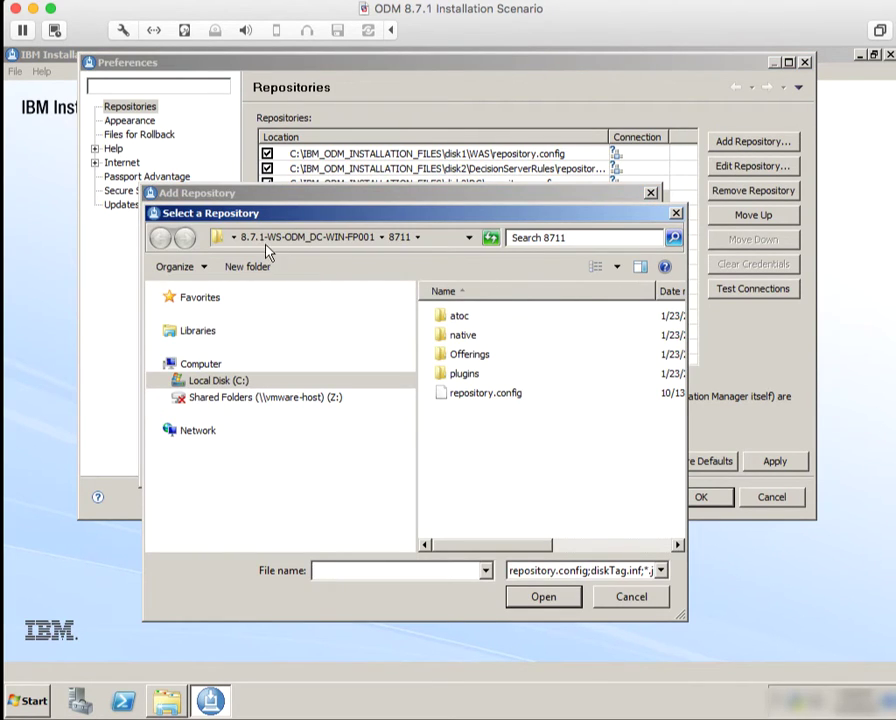
pyautogui.click(164, 381)
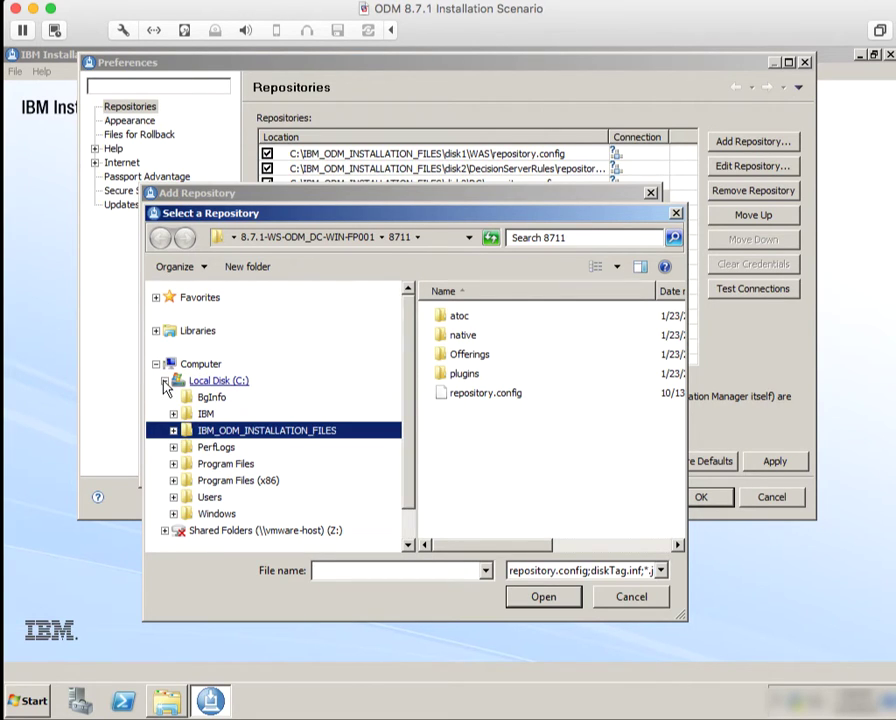
pyautogui.click(173, 430)
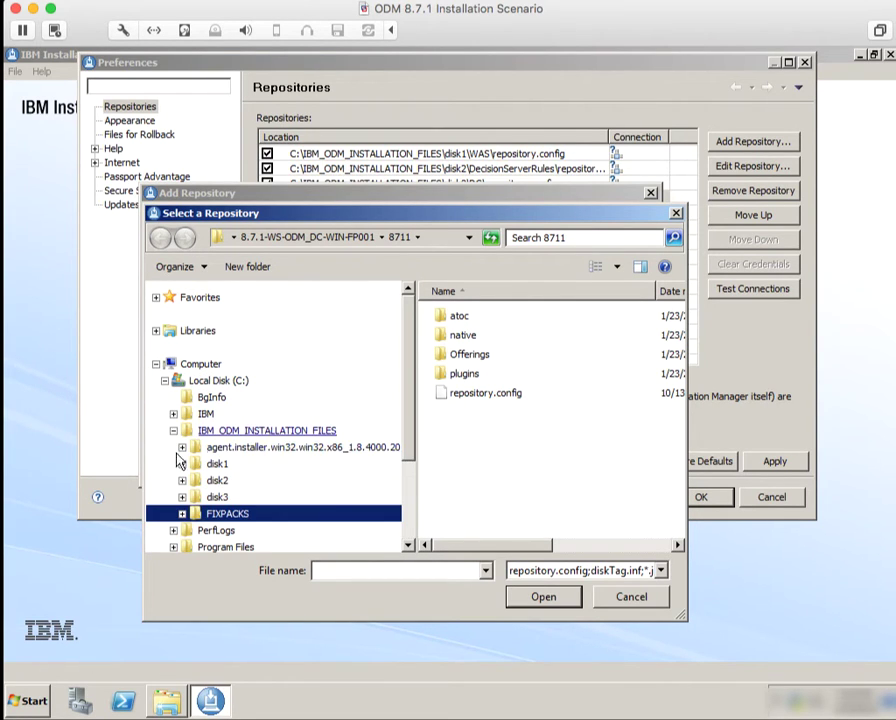
pyautogui.click(182, 513)
pyautogui.scroll(-3, 190, 480)
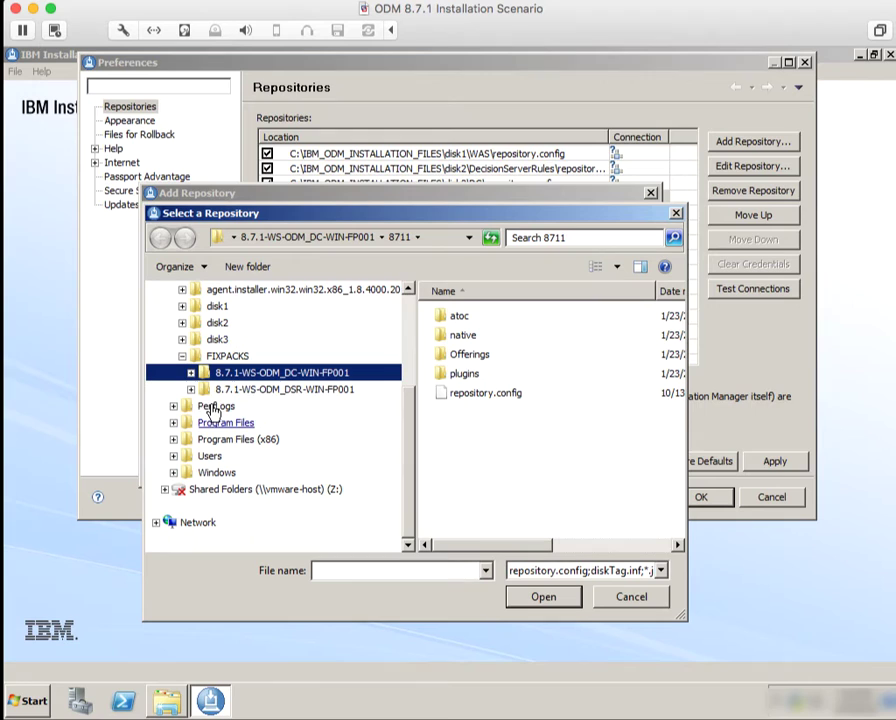
# Add FIXPACKS\8.7.1-WS-ODM_DSR-WIN-FP001\8711\repository.config and save the repository preferences.
pyautogui.click(191, 389)
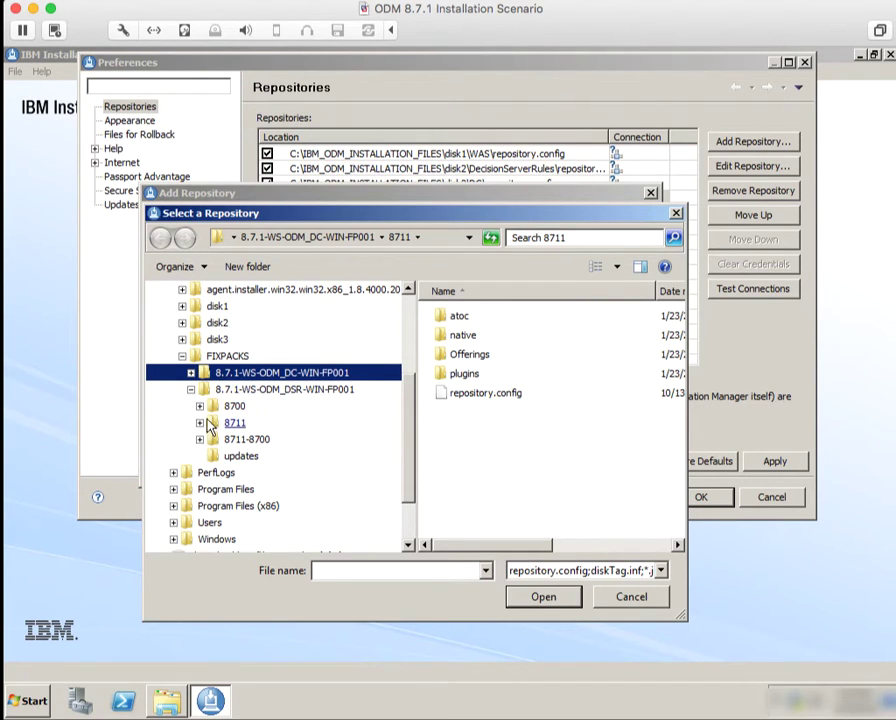
pyautogui.click(200, 422)
pyautogui.click(290, 424)
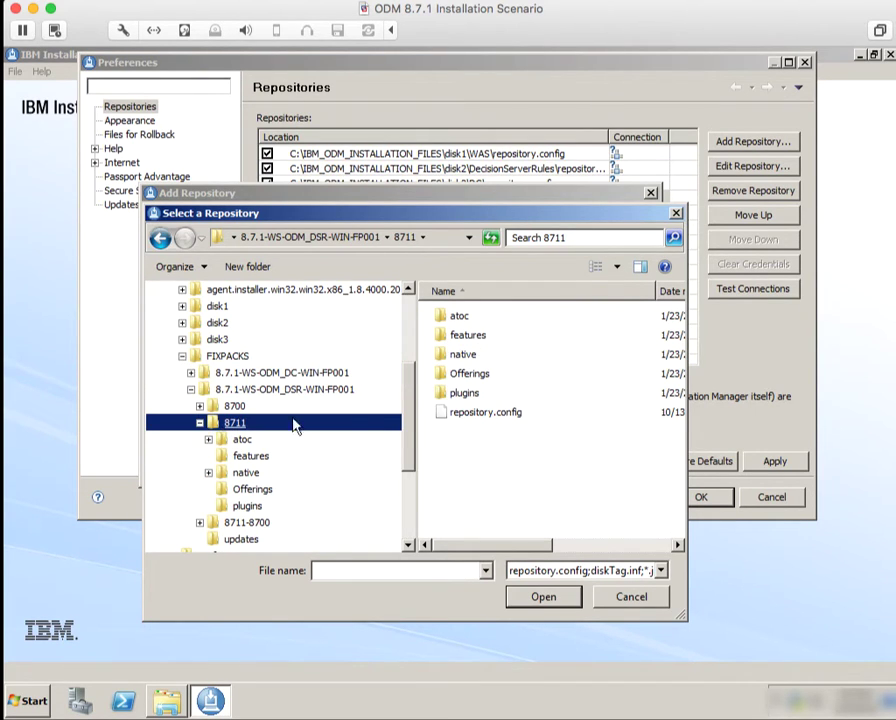
pyautogui.doubleClick(480, 420)
pyautogui.click(556, 468)
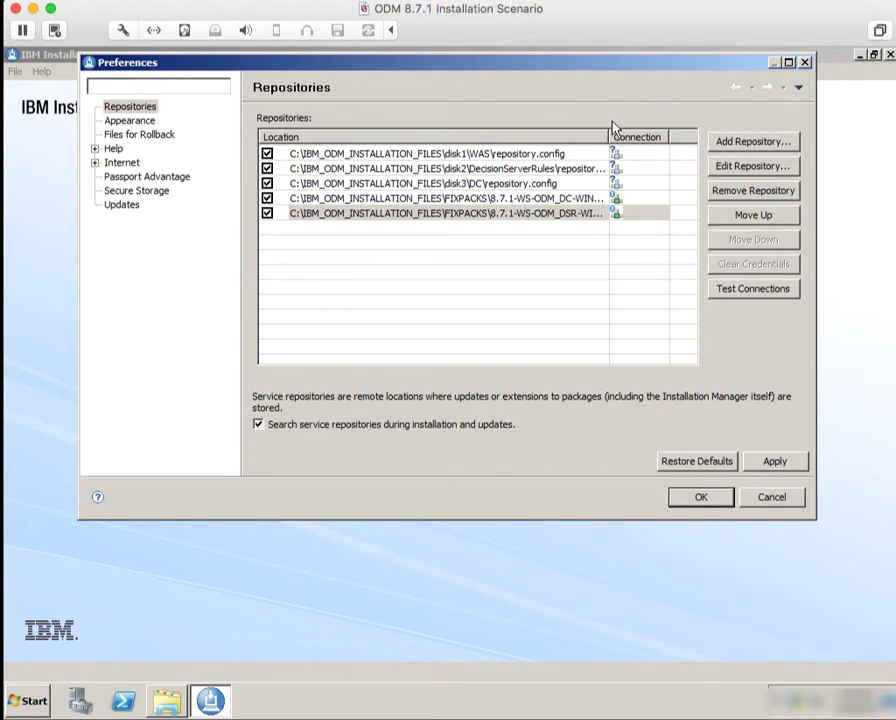
pyautogui.moveTo(610, 136); pyautogui.dragTo(641, 136)
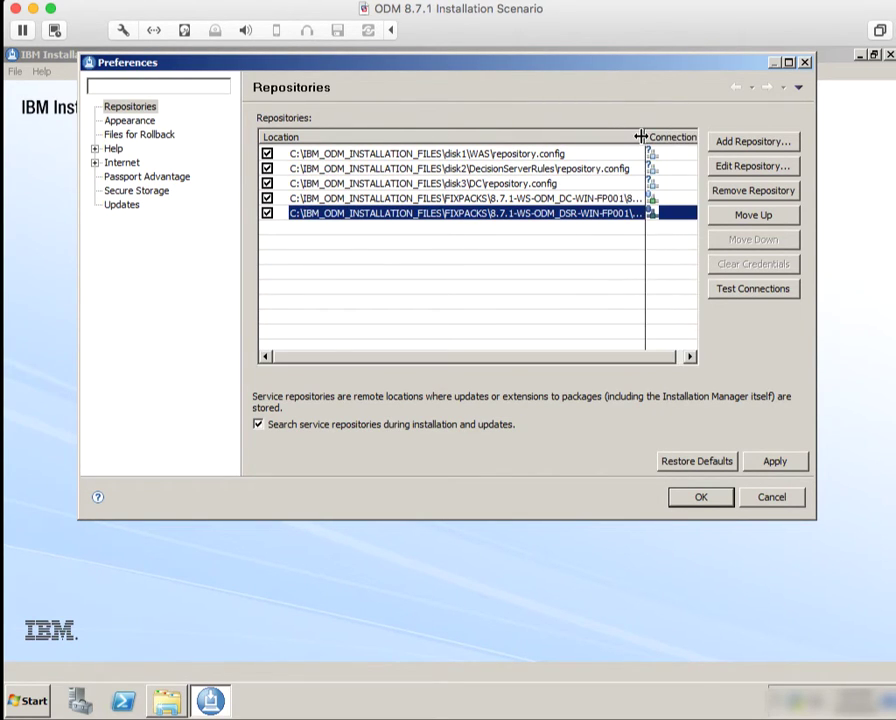
pyautogui.click(683, 498)
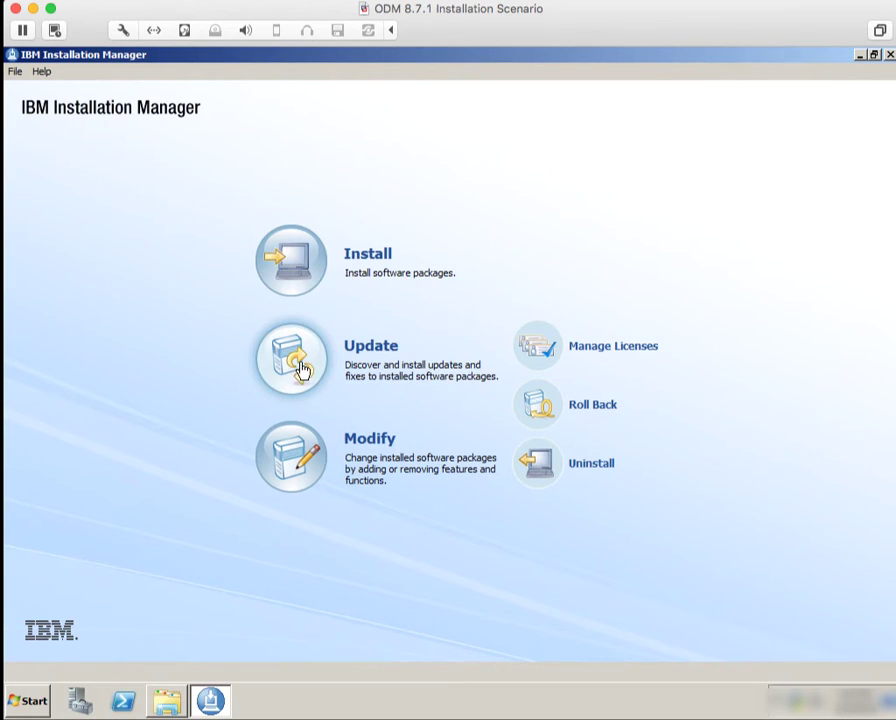
# Start Update, choose the Operational Decision Manager V8.7.1 package group, and search for its updates.
pyautogui.click(300, 368)
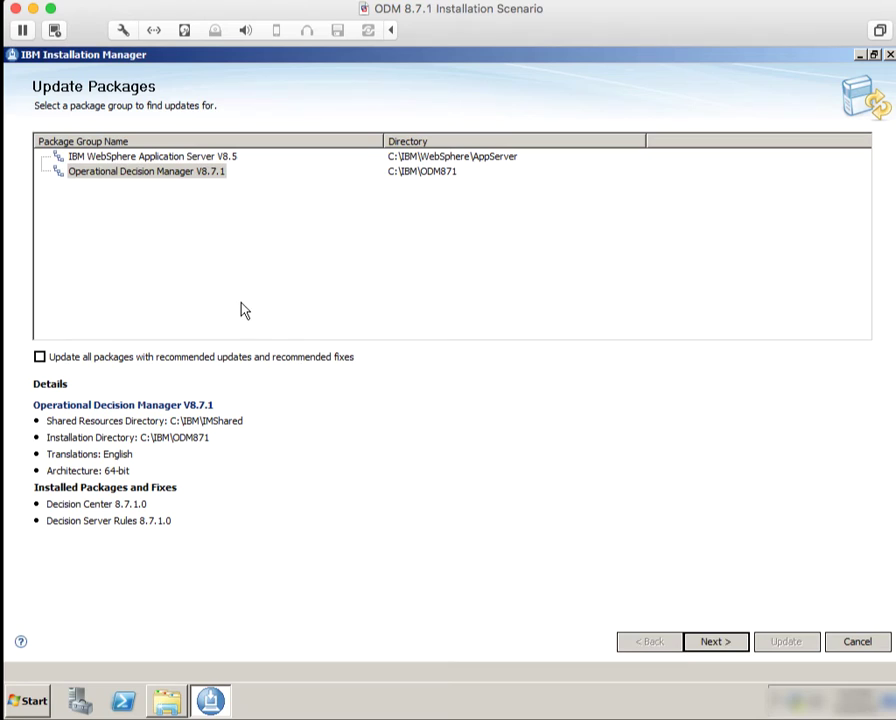
pyautogui.click(150, 175)
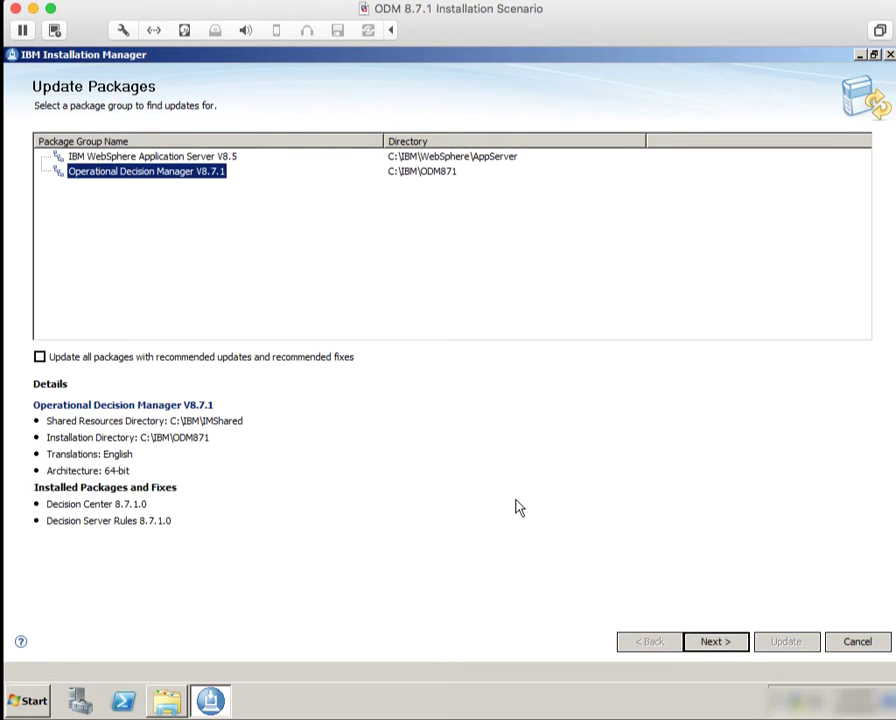
pyautogui.click(705, 642)
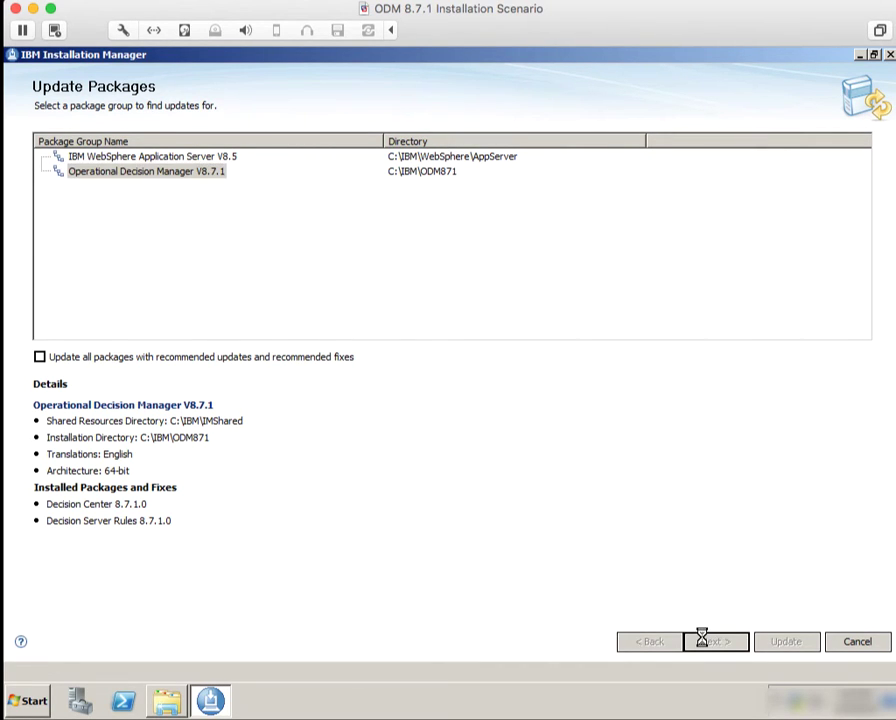
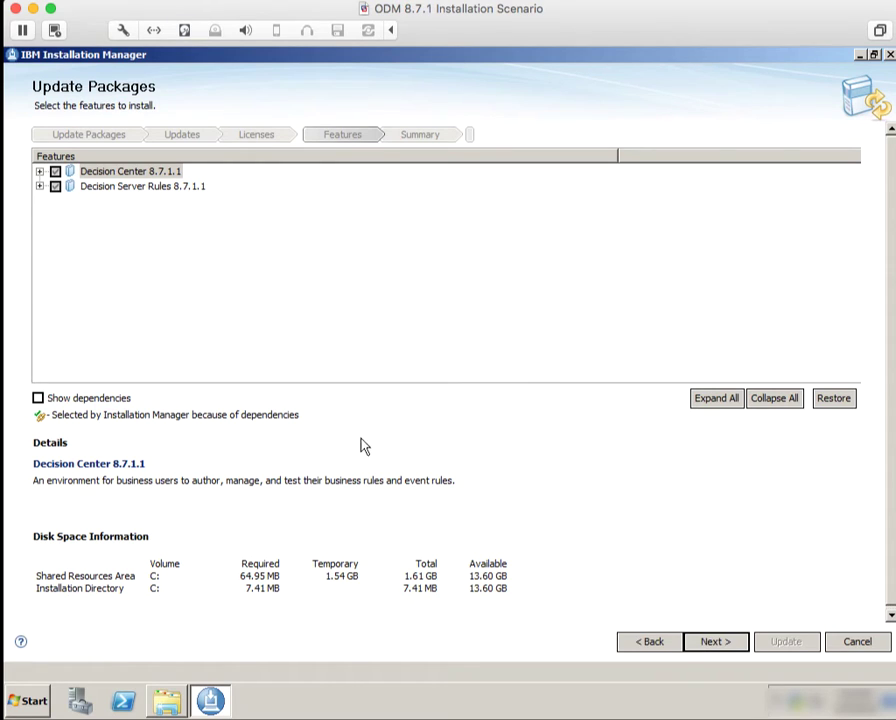
# Review the Decision Center and Decision Server Rules 8.7.1.1 sub-features, keeping default selections, and continue.
pyautogui.click(39, 171)
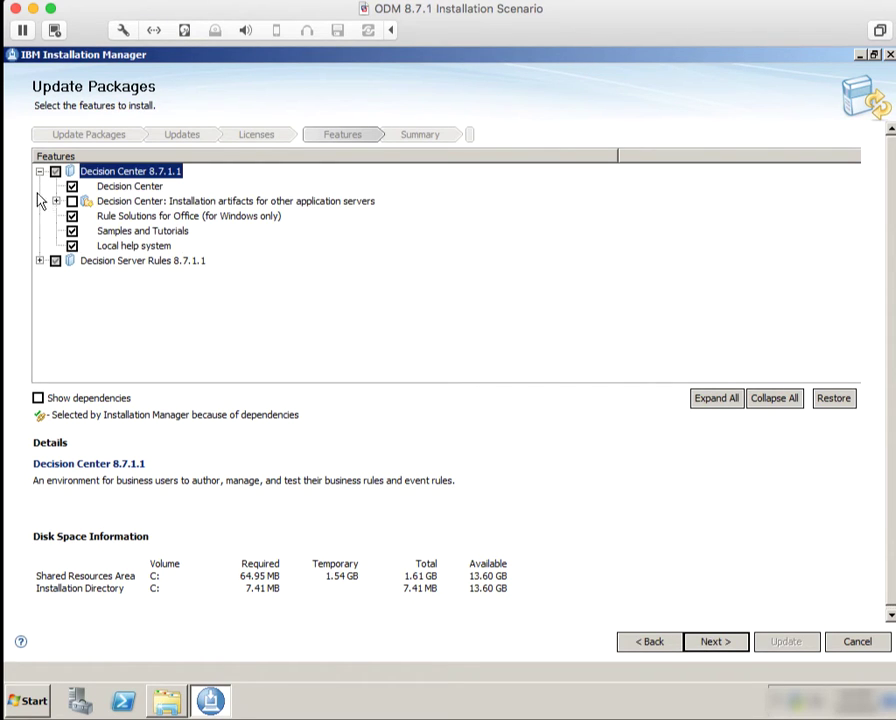
pyautogui.click(39, 261)
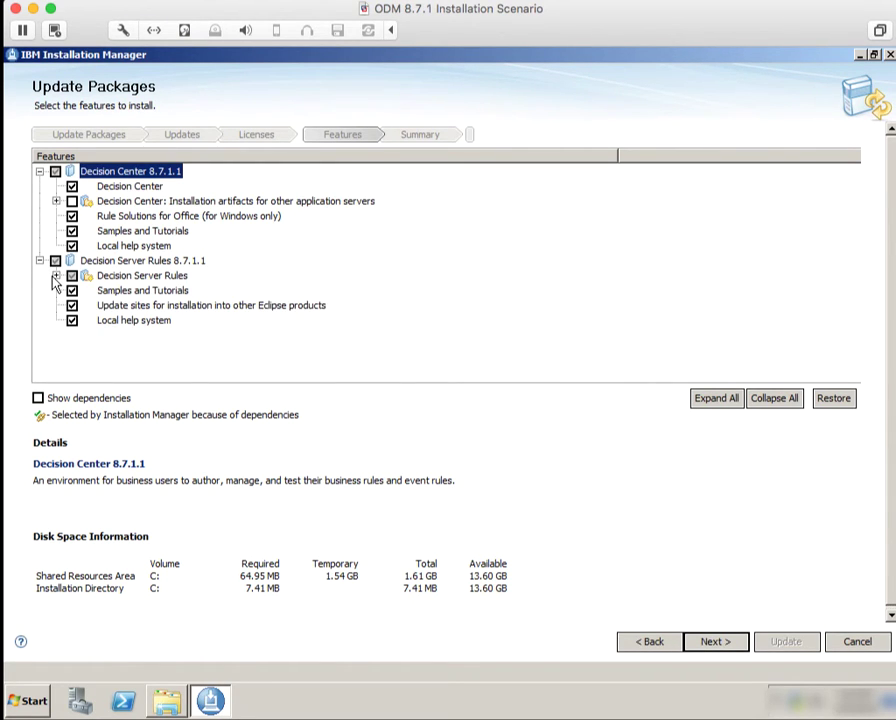
pyautogui.click(56, 276)
pyautogui.click(72, 320)
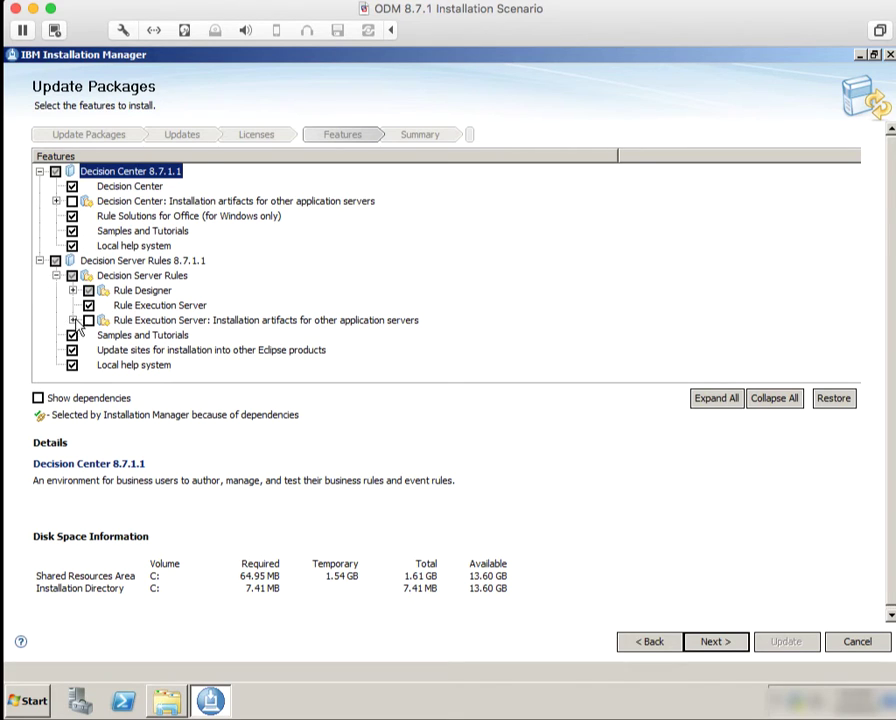
pyautogui.click(56, 186)
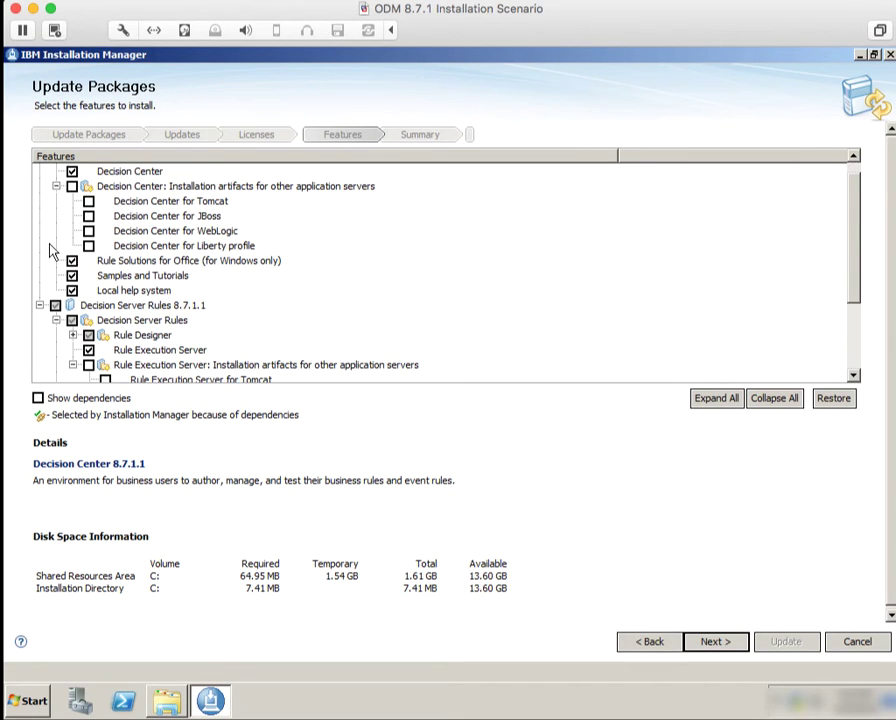
pyautogui.scroll(-3, 52, 252)
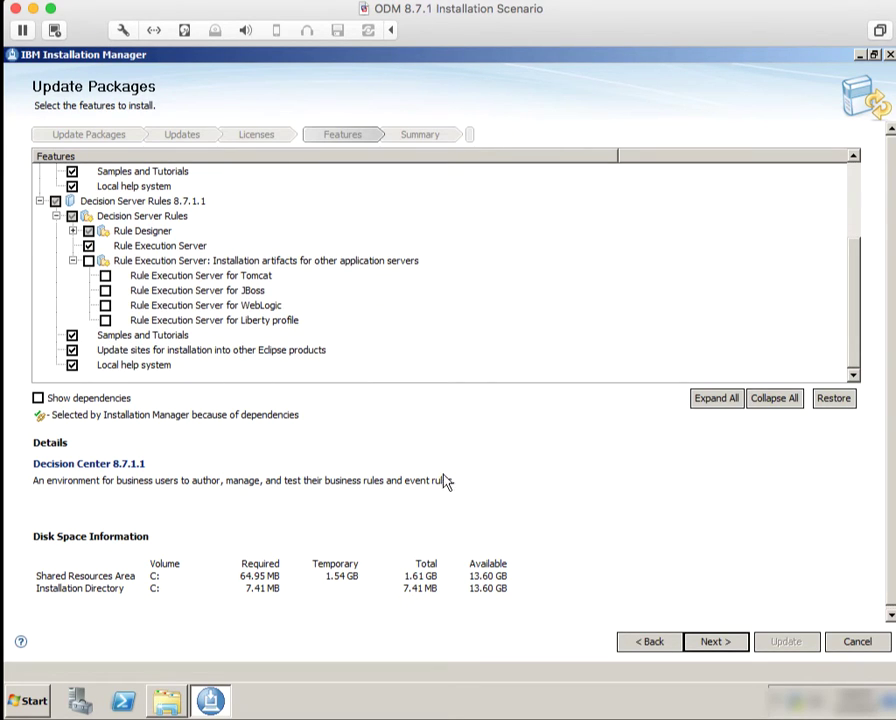
pyautogui.click(714, 644)
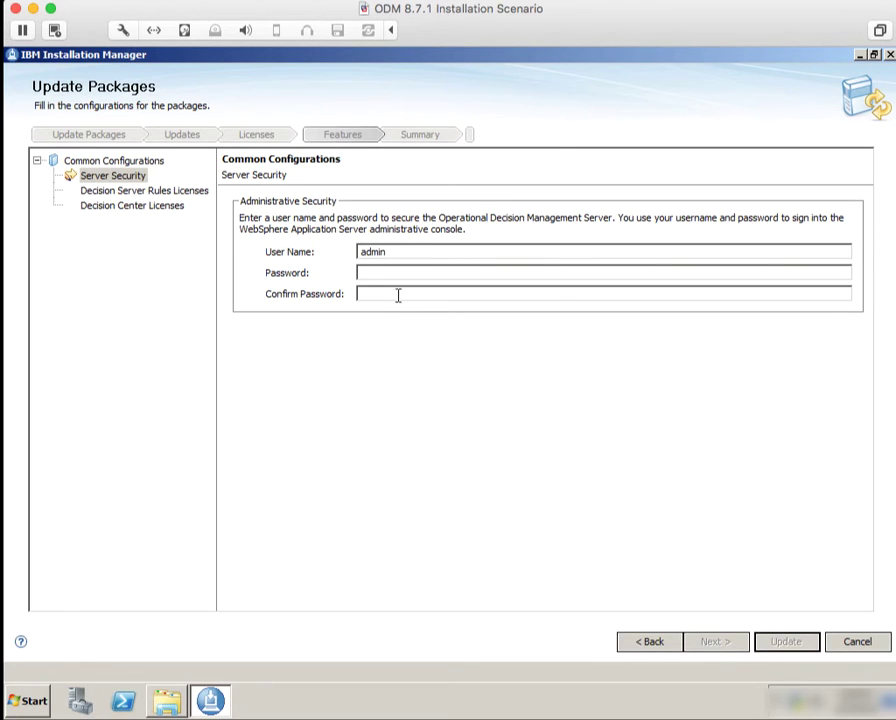
# Enter and confirm the administrative server password.
pyautogui.click(384, 278)
pyautogui.press('Tab')
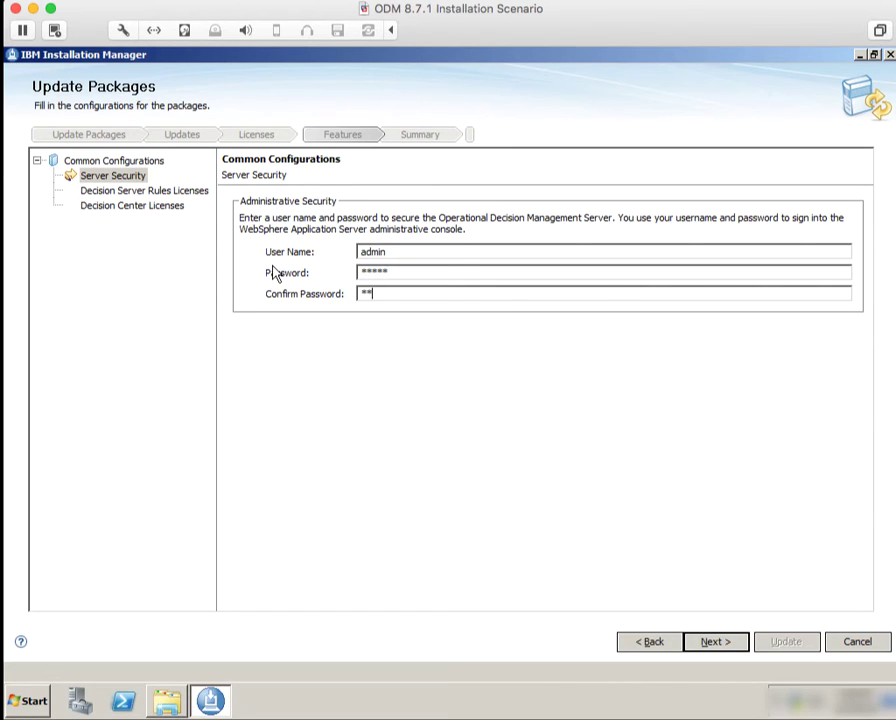
# Accept the default Decision Server Rules and Decision Center licenses to reach the Summary.
pyautogui.click(724, 642)
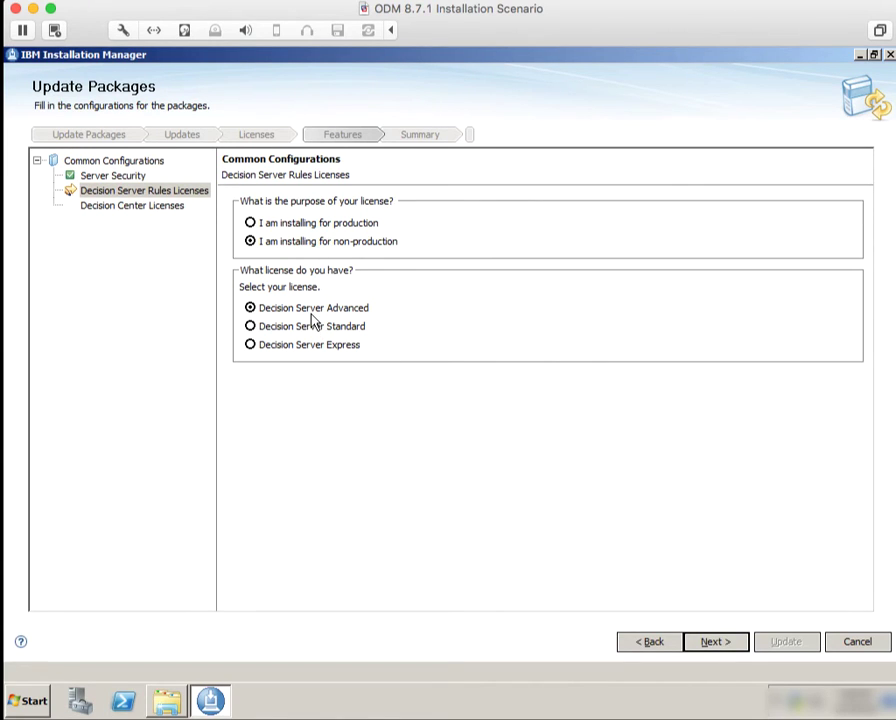
pyautogui.click(710, 645)
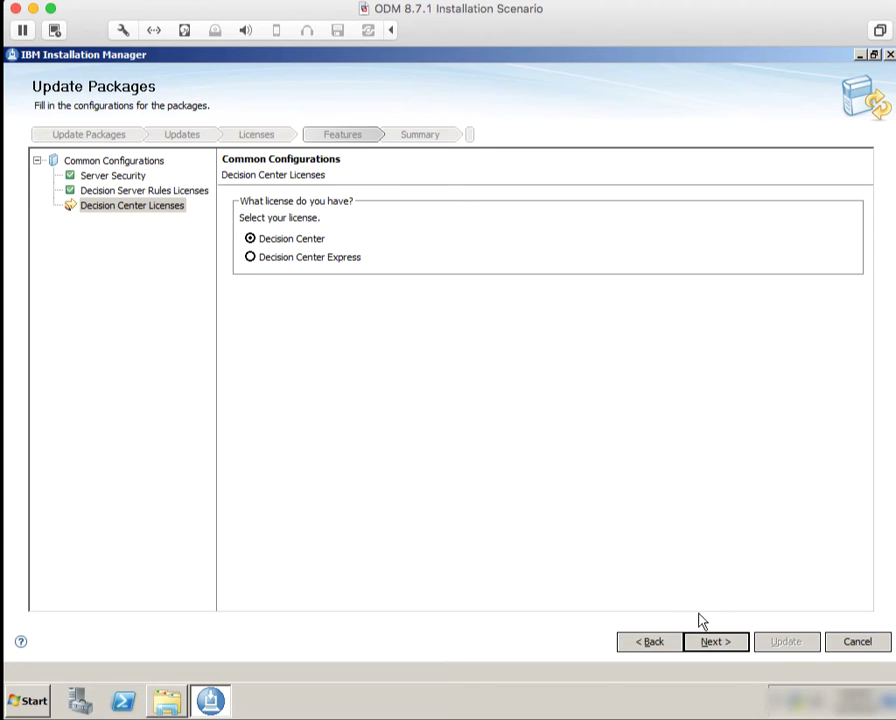
pyautogui.click(707, 641)
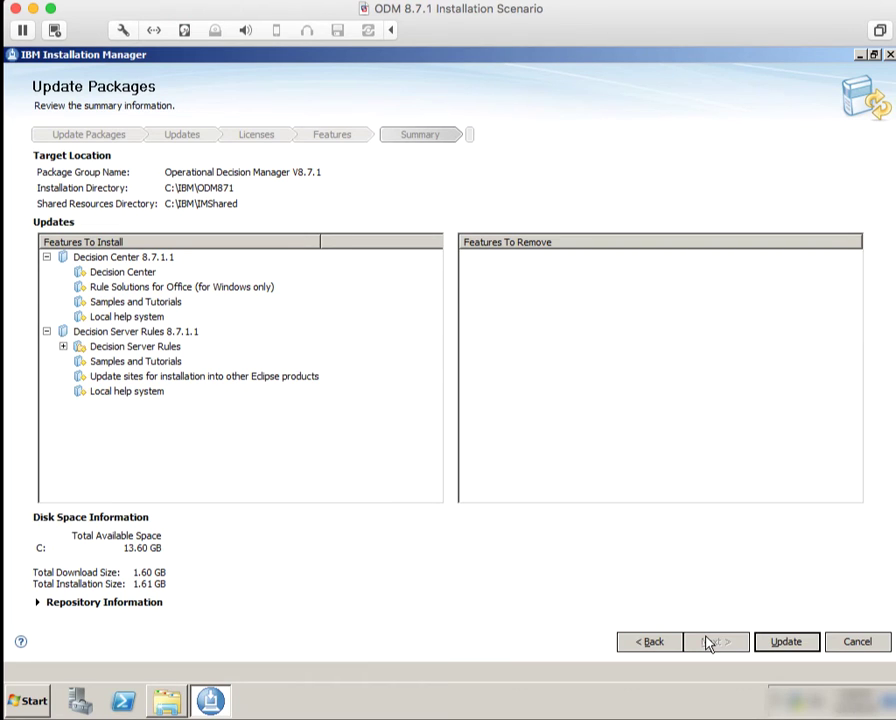
# Check the Decision Server Rules features in the summary, run the 8.7.1.1 update, and finish.
pyautogui.click(63, 346)
pyautogui.click(79, 361)
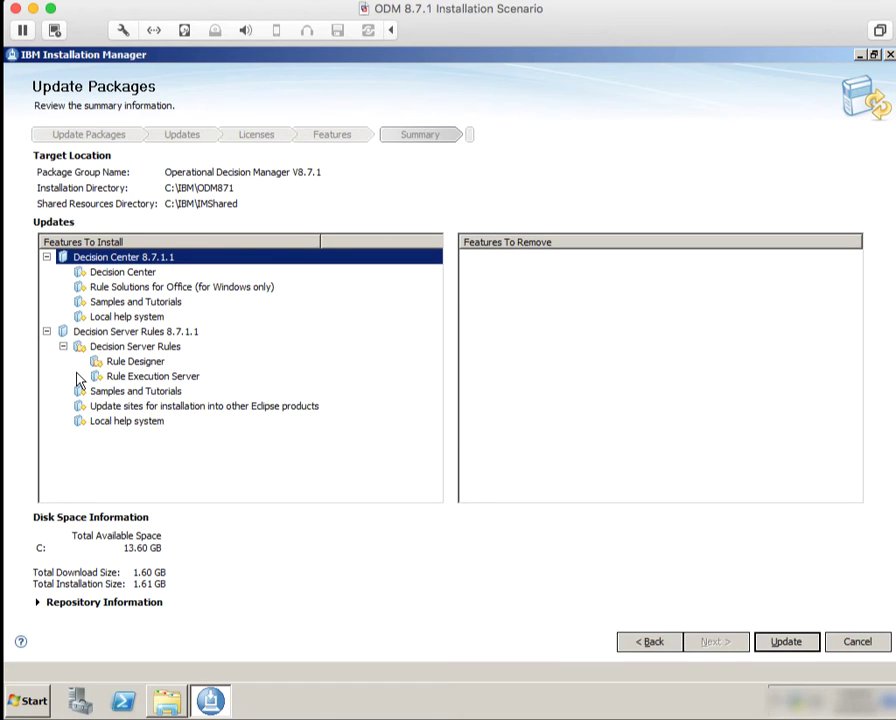
pyautogui.click(789, 643)
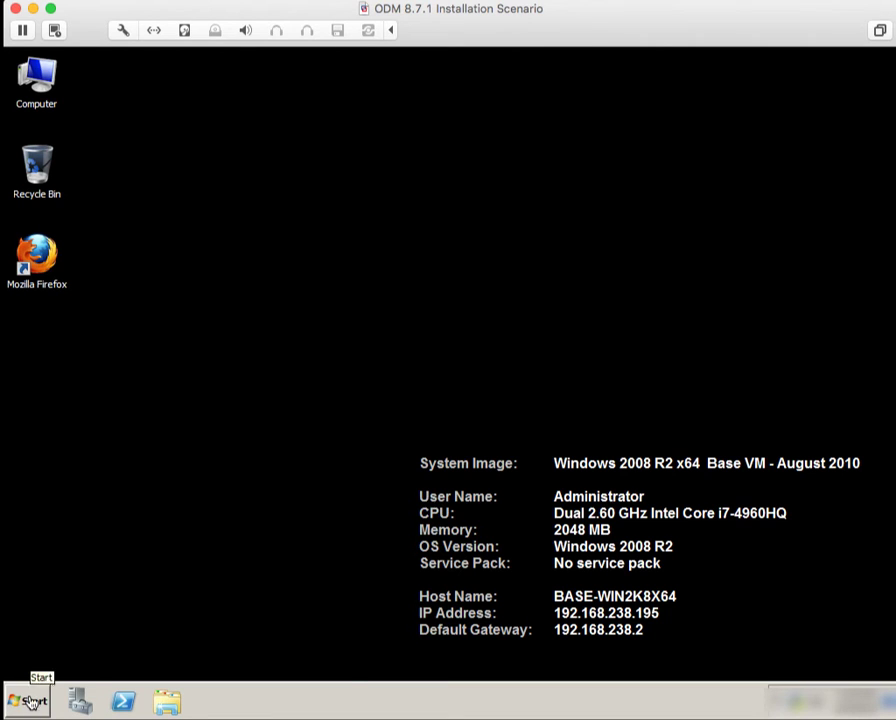
pyautogui.click(30, 705)
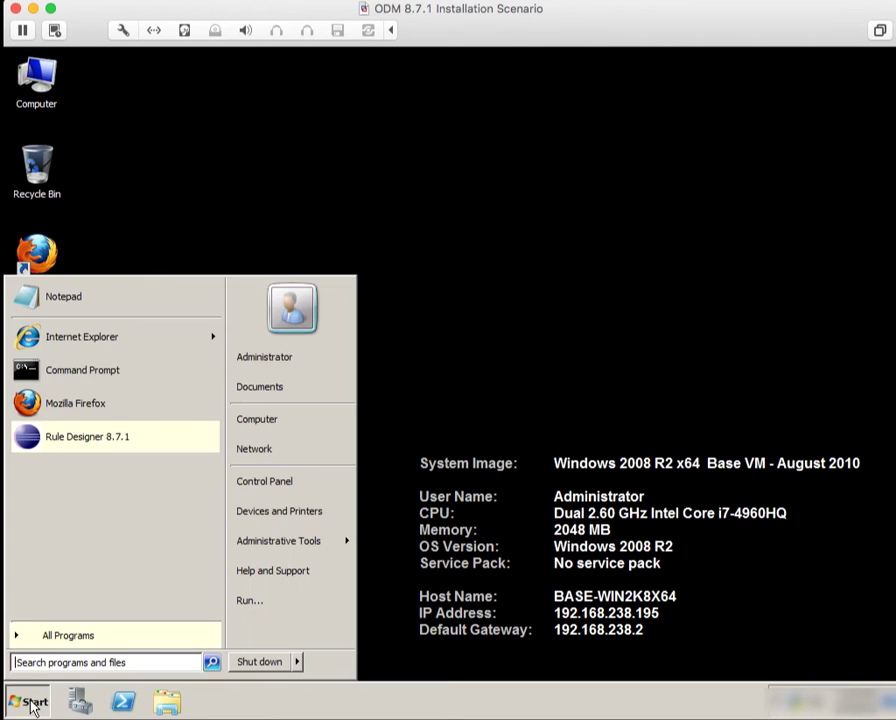
# Start the ODM sample server from the IBM Start menu folder, close its finished console, then launch Firefox.
pyautogui.click(45, 638)
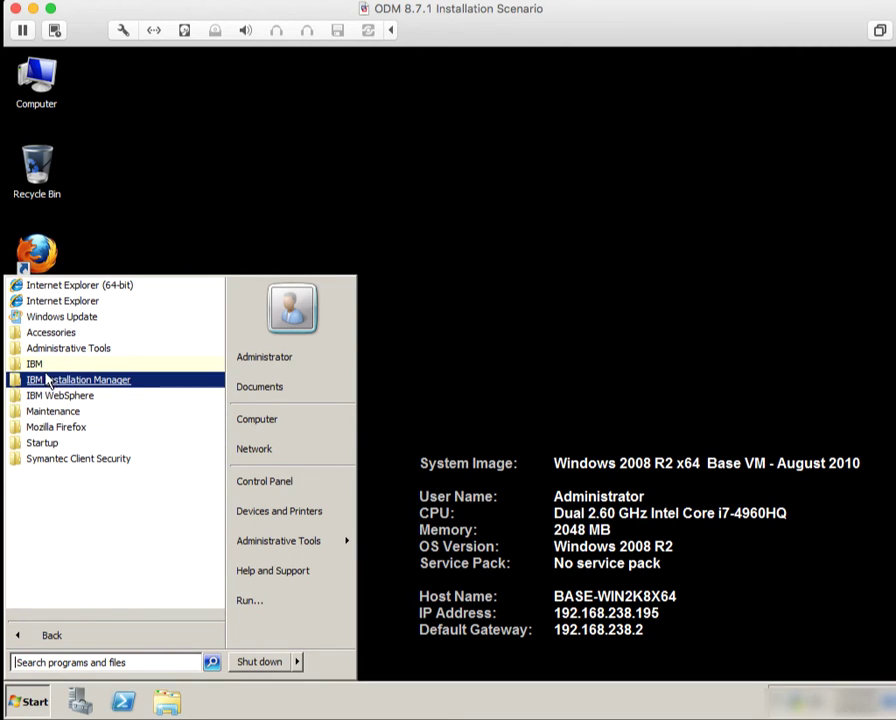
pyautogui.click(35, 366)
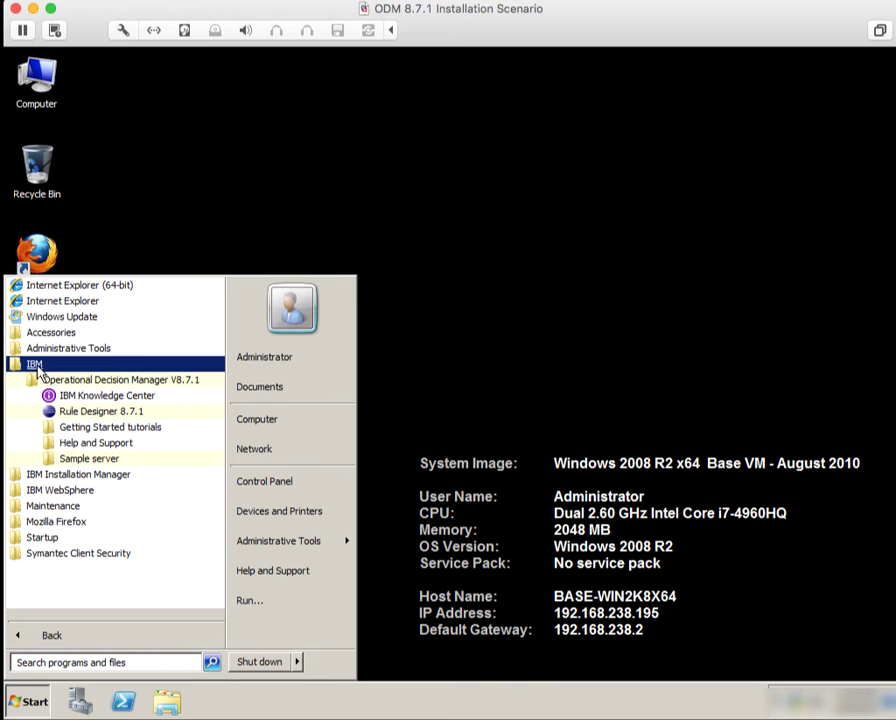
pyautogui.click(73, 460)
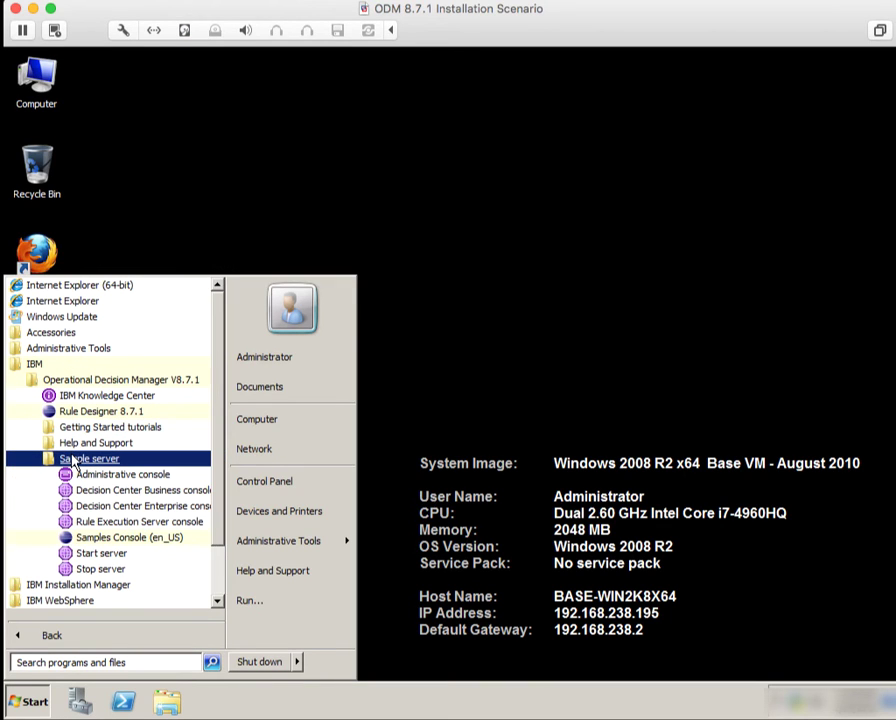
pyautogui.click(112, 555)
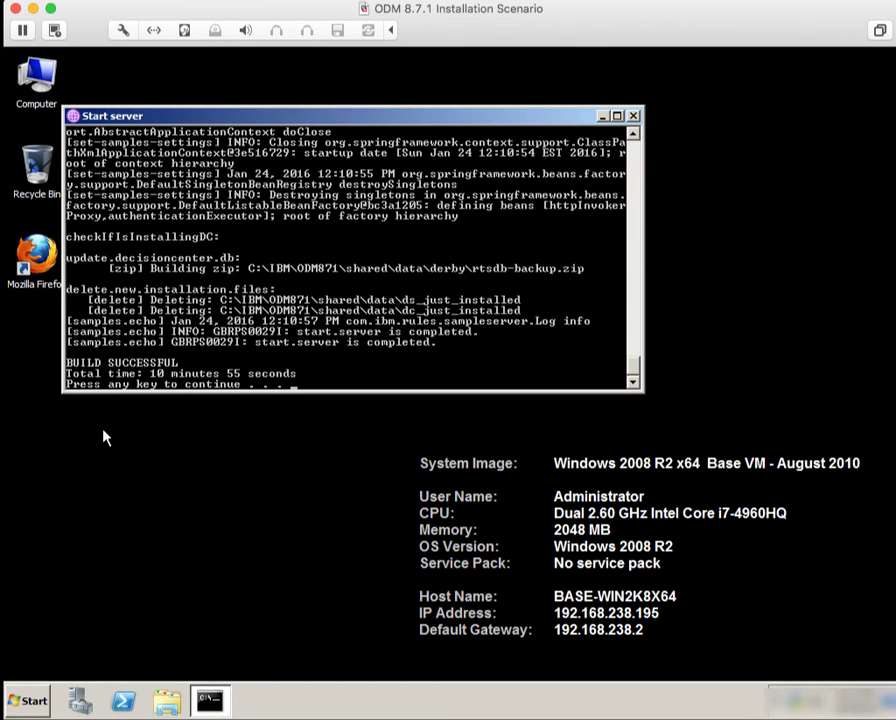
pyautogui.press('Return')
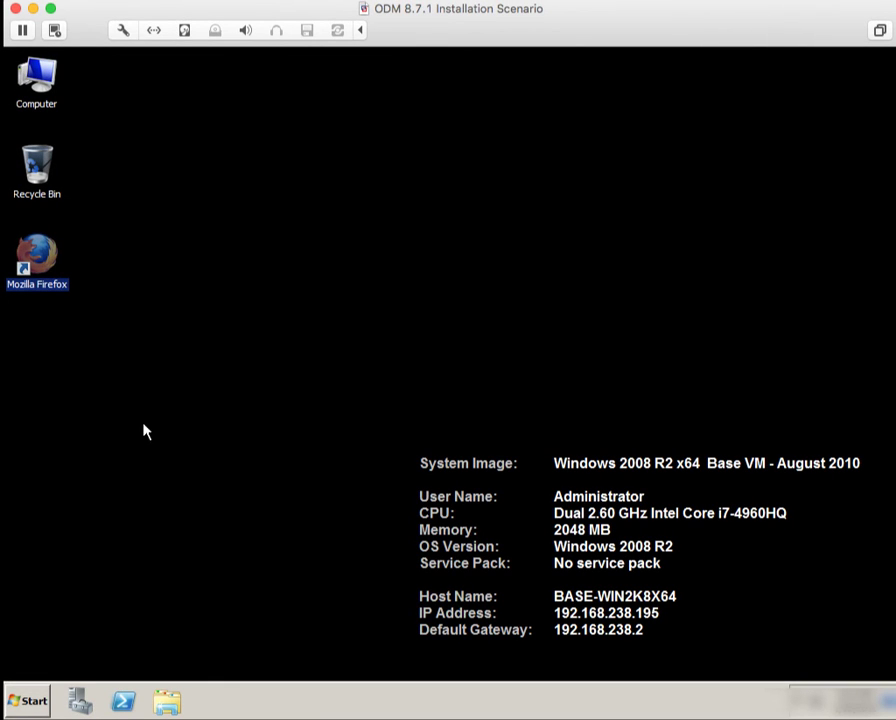
pyautogui.doubleClick(44, 258)
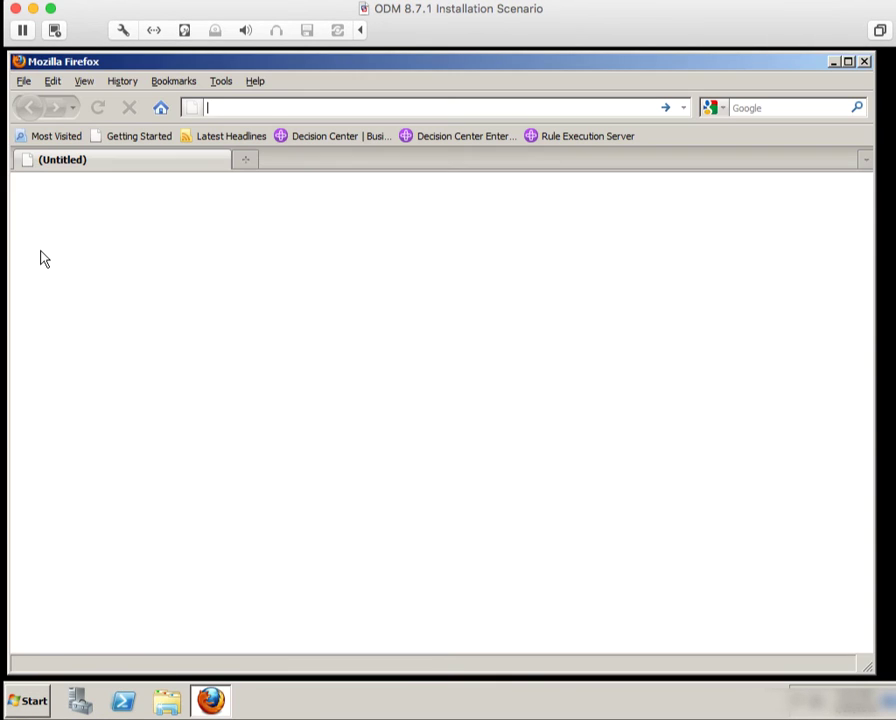
# Open the Business Console login page, noting port 9080, then the Enterprise console sign-in page.
pyautogui.click(302, 142)
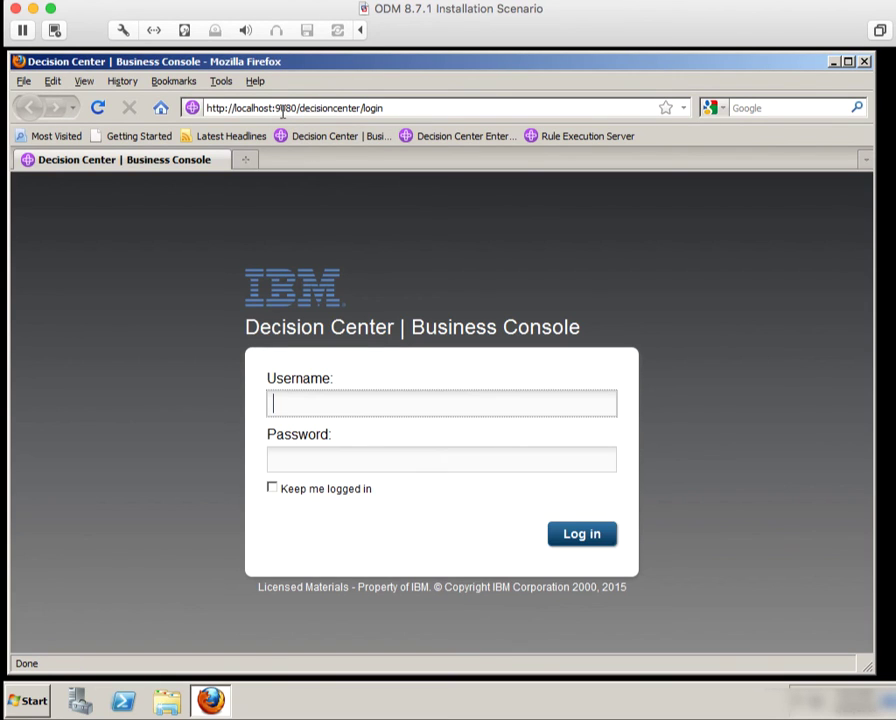
pyautogui.doubleClick(278, 108)
pyautogui.moveTo(291, 108); pyautogui.dragTo(299, 108)
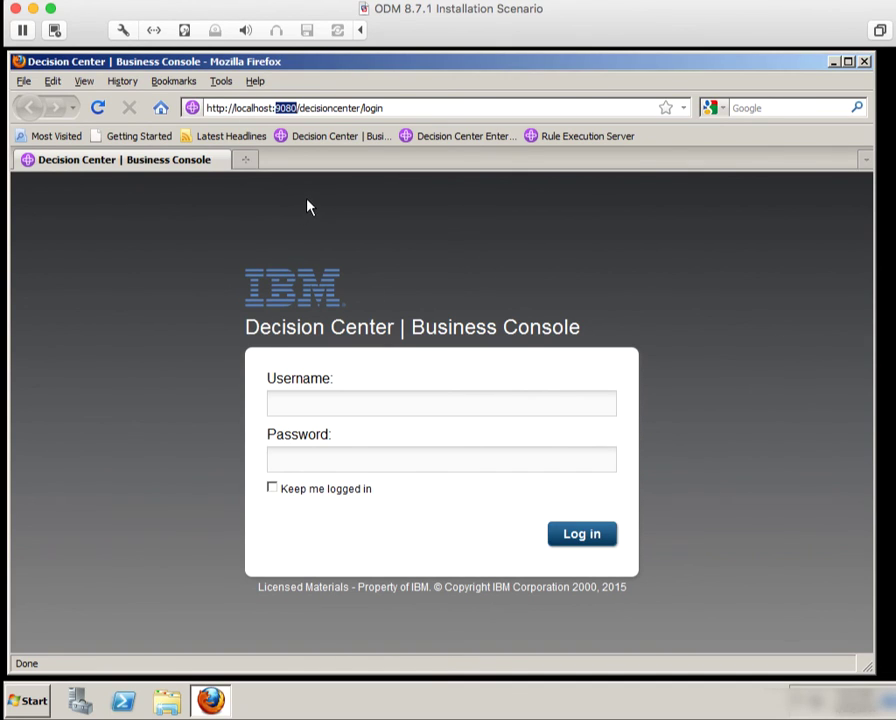
pyautogui.click(444, 140)
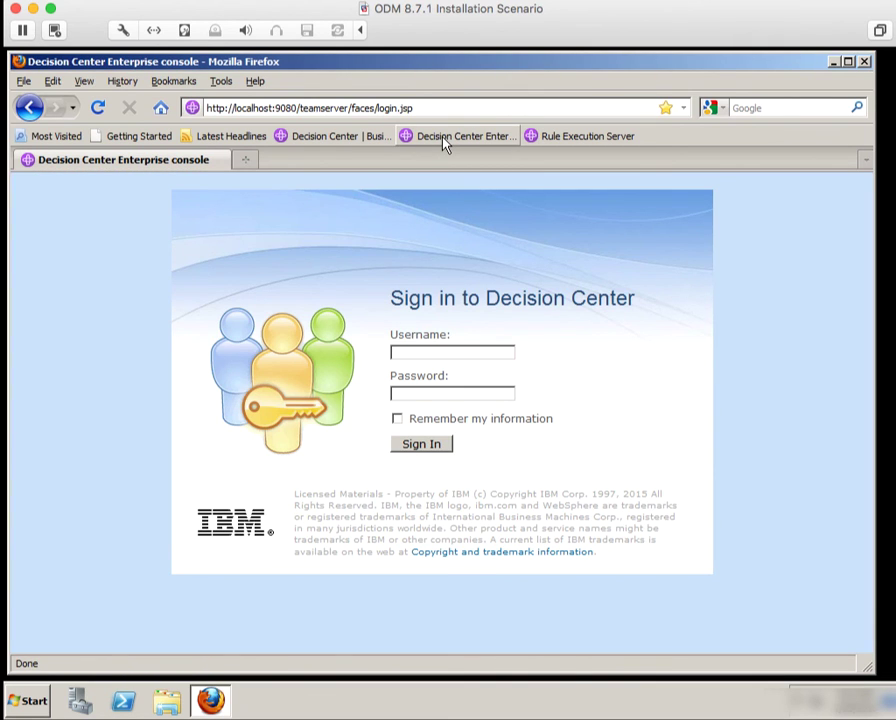
# Sign in as admin and highlight Decision Center 8.7.1.1 on the About page.
pyautogui.click(420, 350)
pyautogui.press('Tab')
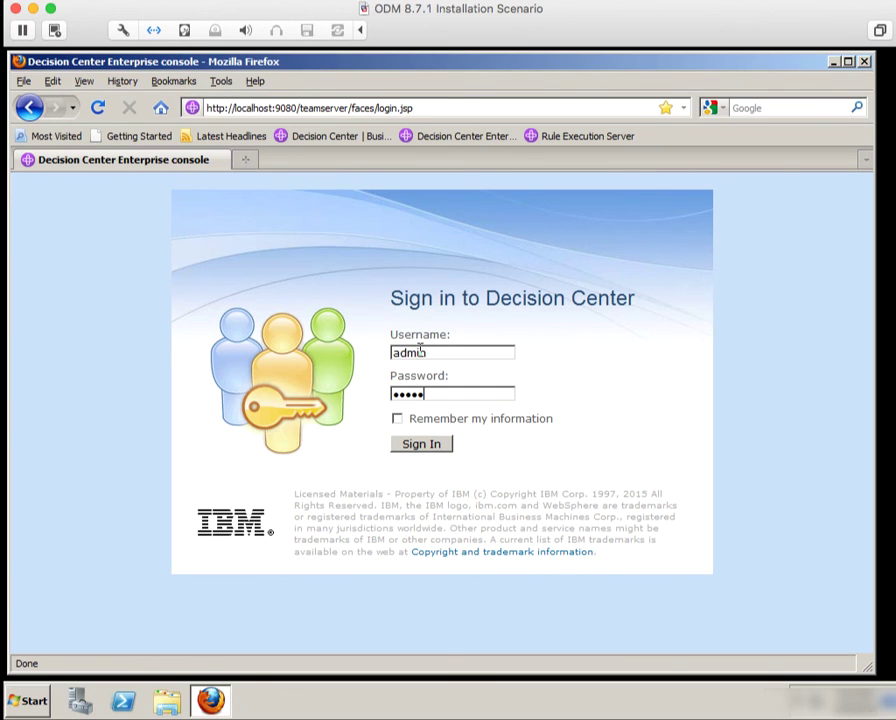
pyautogui.click(407, 445)
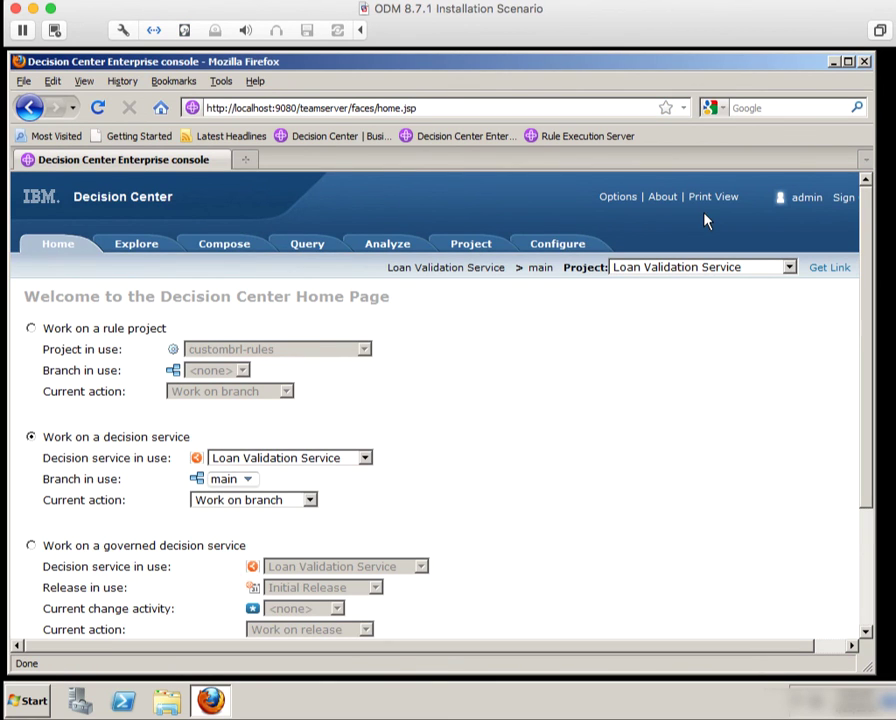
pyautogui.click(659, 197)
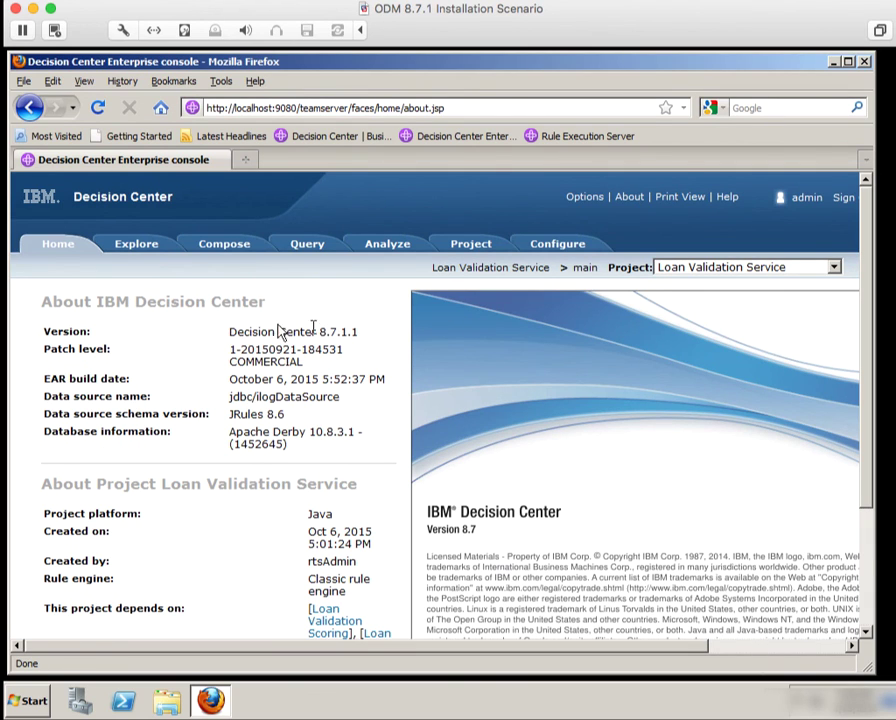
pyautogui.moveTo(230, 333); pyautogui.dragTo(317, 330)
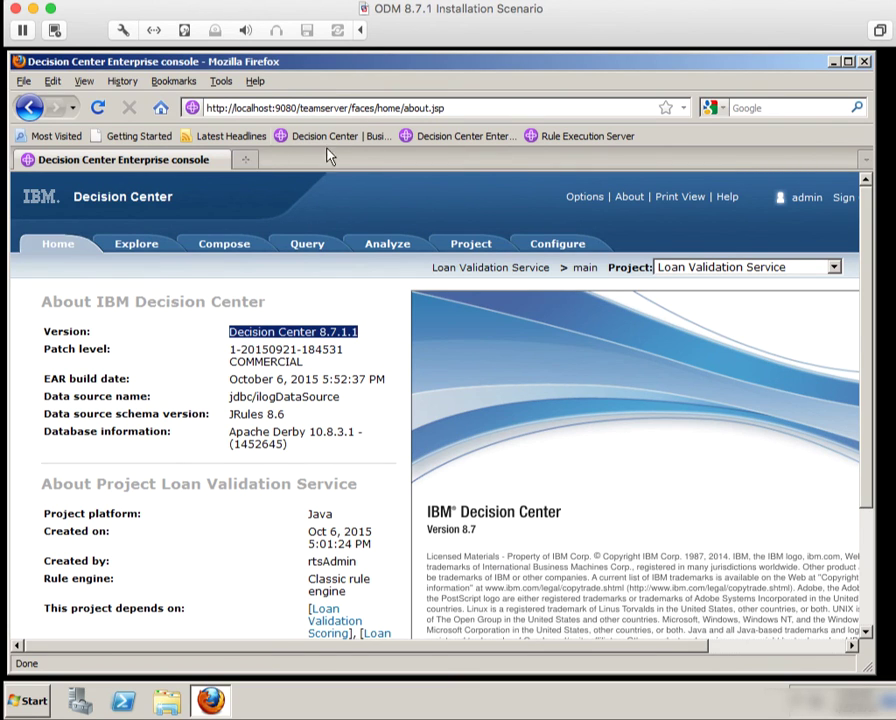
# Open the Rule Execution Server console bookmark and sign in as admin.
pyautogui.click(550, 138)
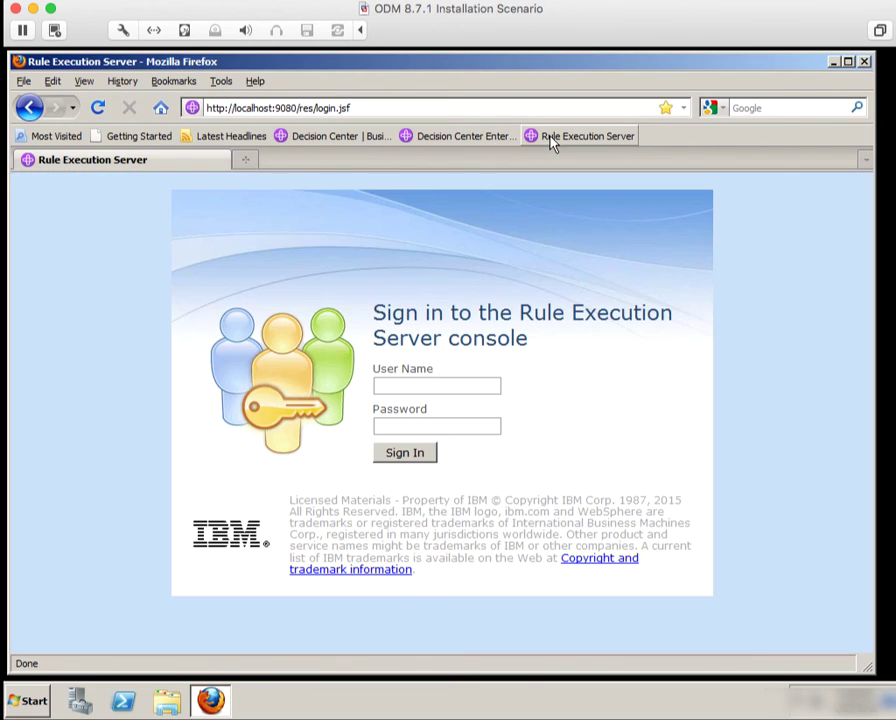
pyautogui.click(426, 386)
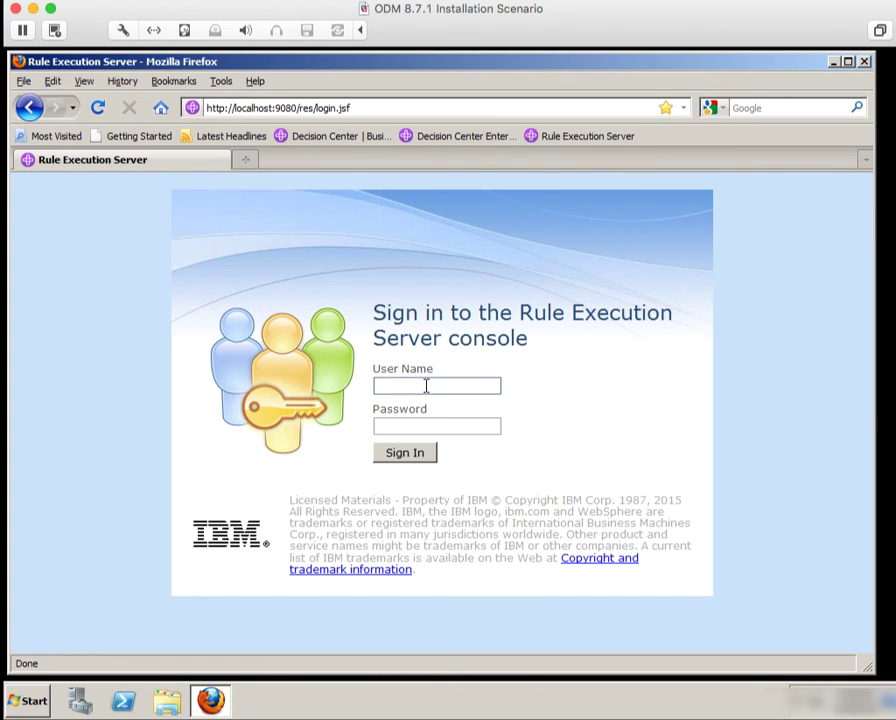
pyautogui.press('Tab')
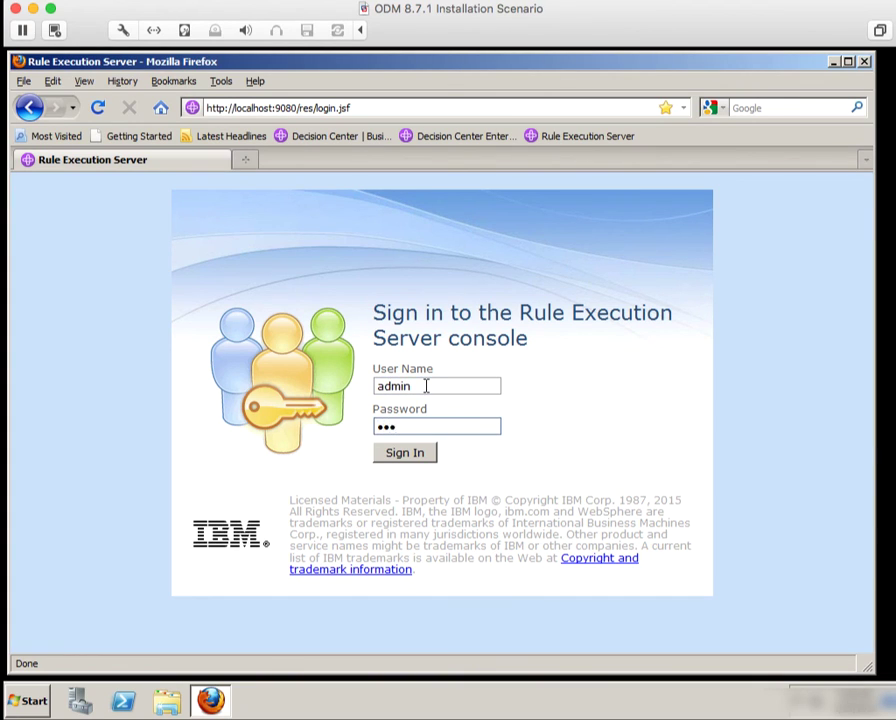
pyautogui.click(400, 457)
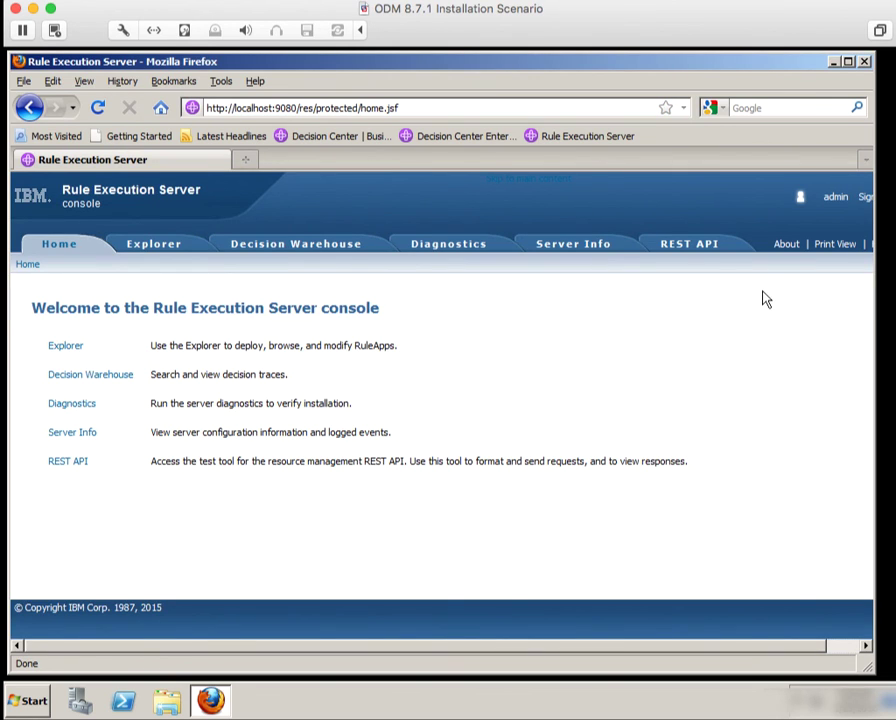
# View the About page showing Decision Server 8.7.1.1, then exit Firefox via File > Exit.
pyautogui.click(786, 247)
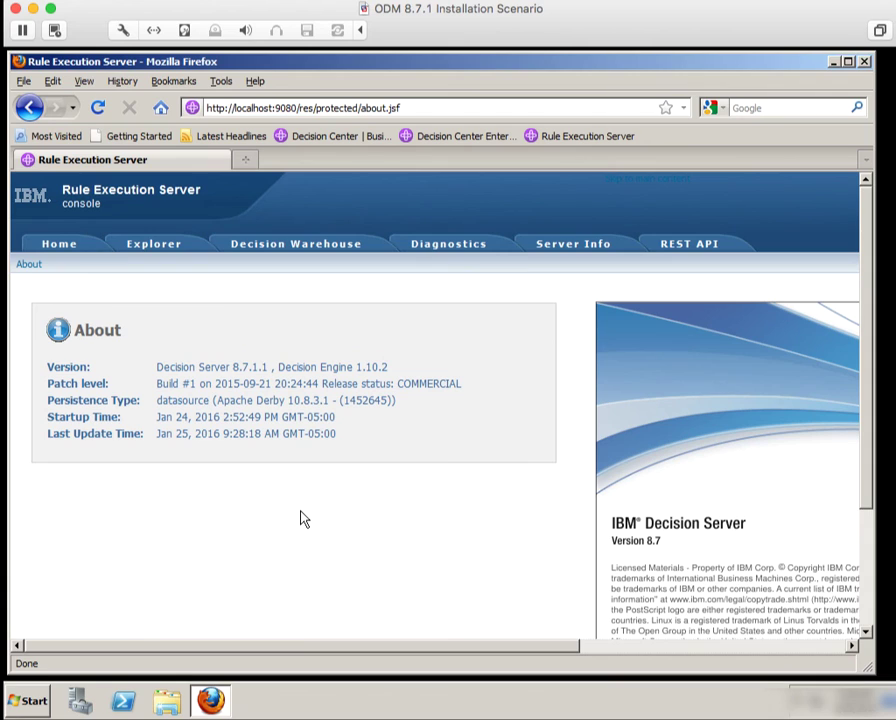
pyautogui.click(25, 82)
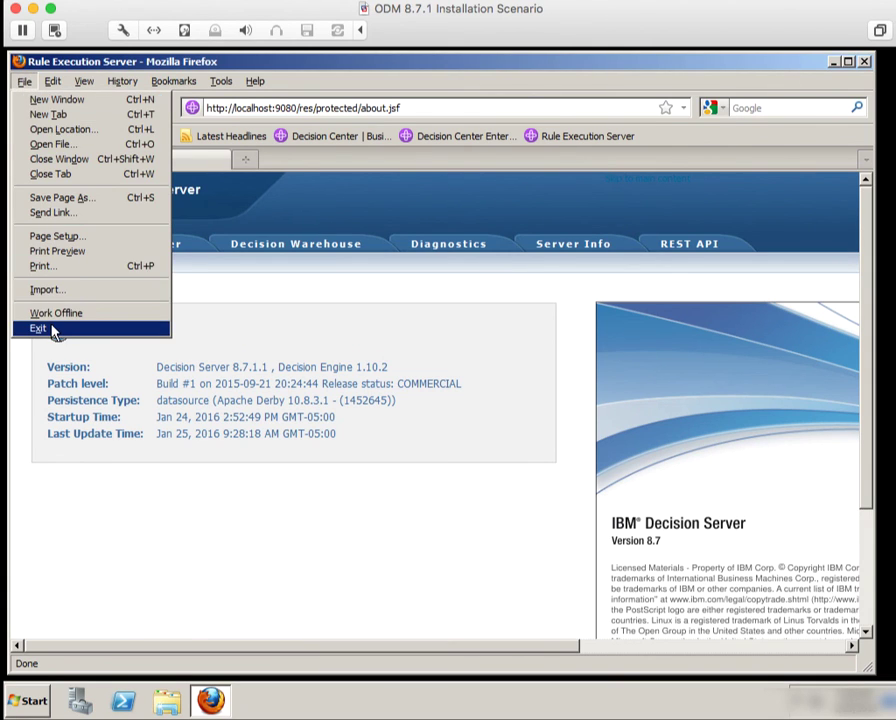
pyautogui.click(52, 331)
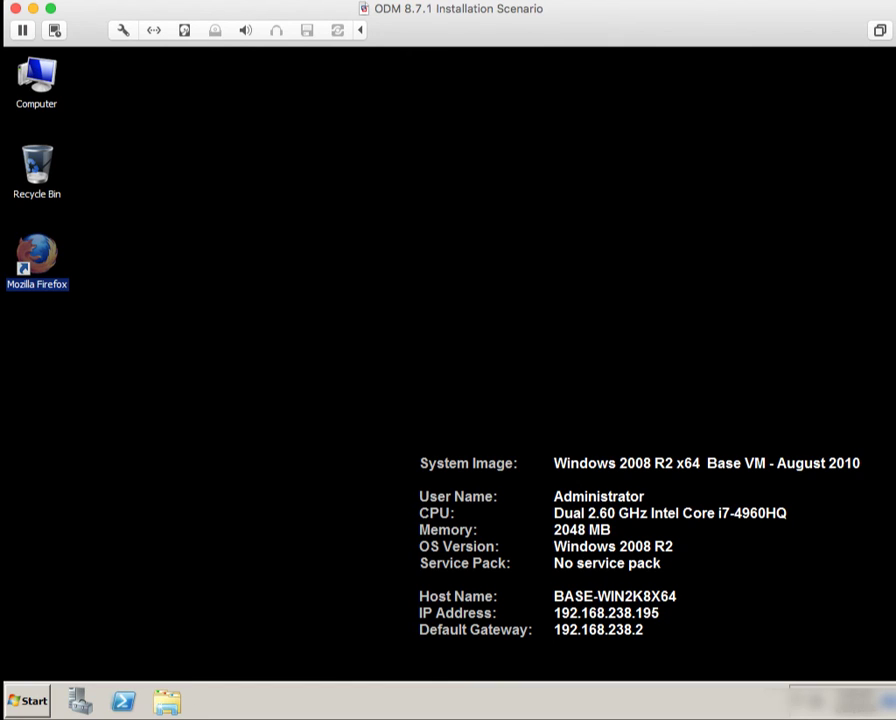